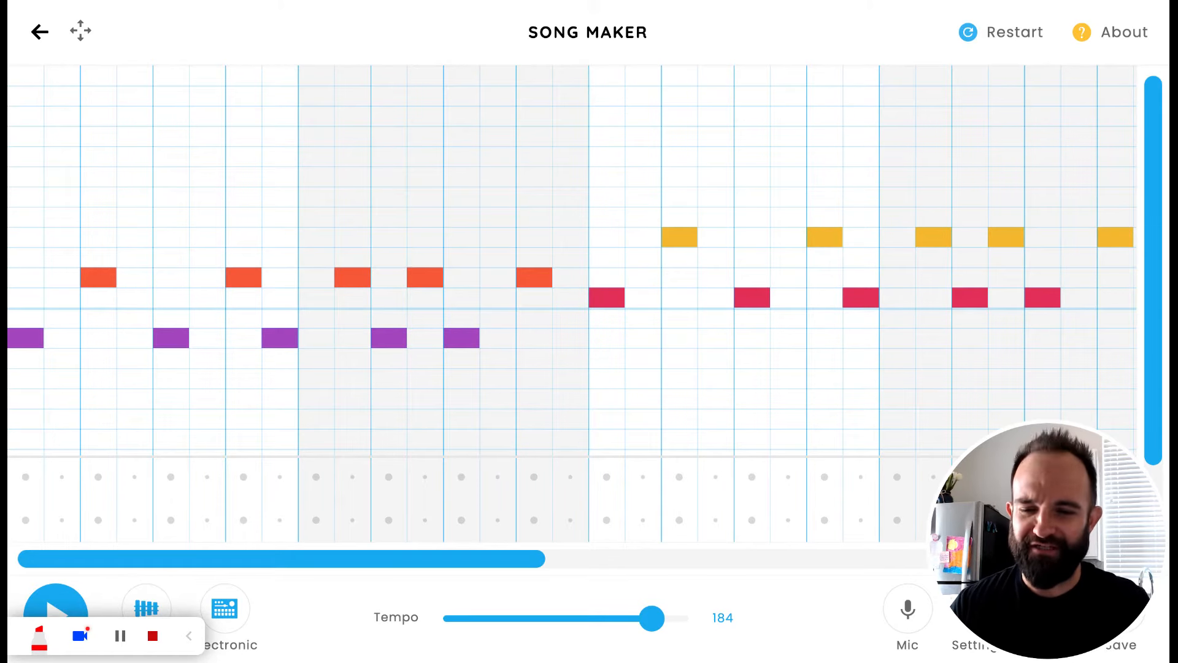
- Play the existing riff to hear it and stop the playback
{"action": "left_click", "coordinate": [188, 636]}
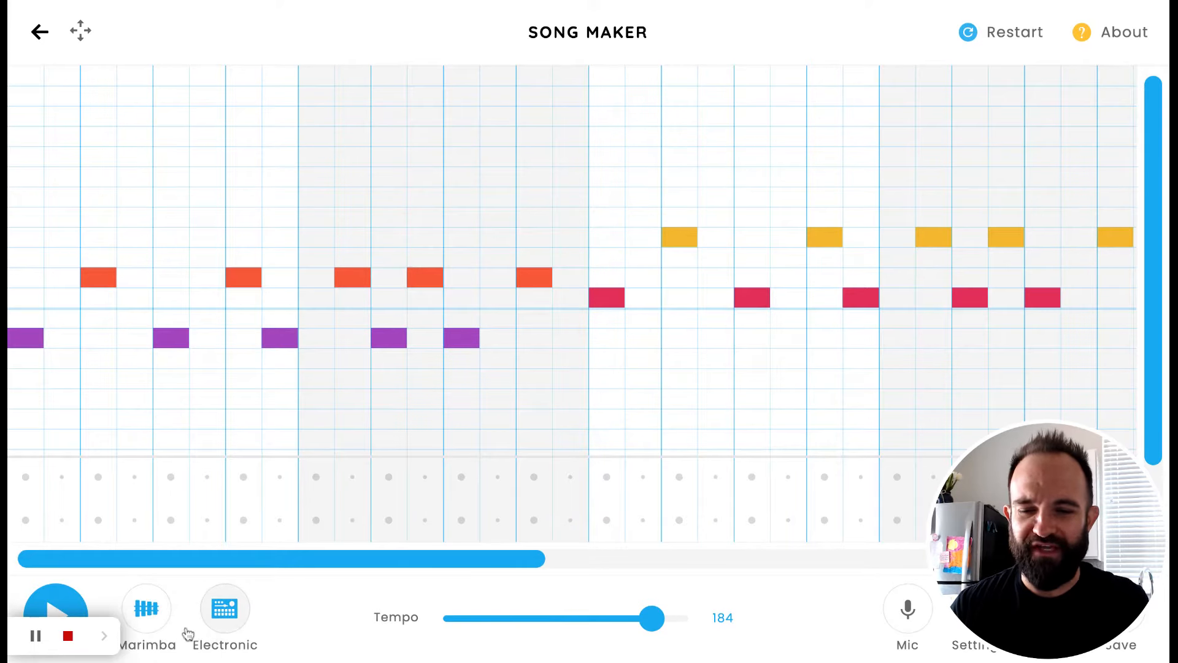
{"action": "left_click", "coordinate": [56, 600]}
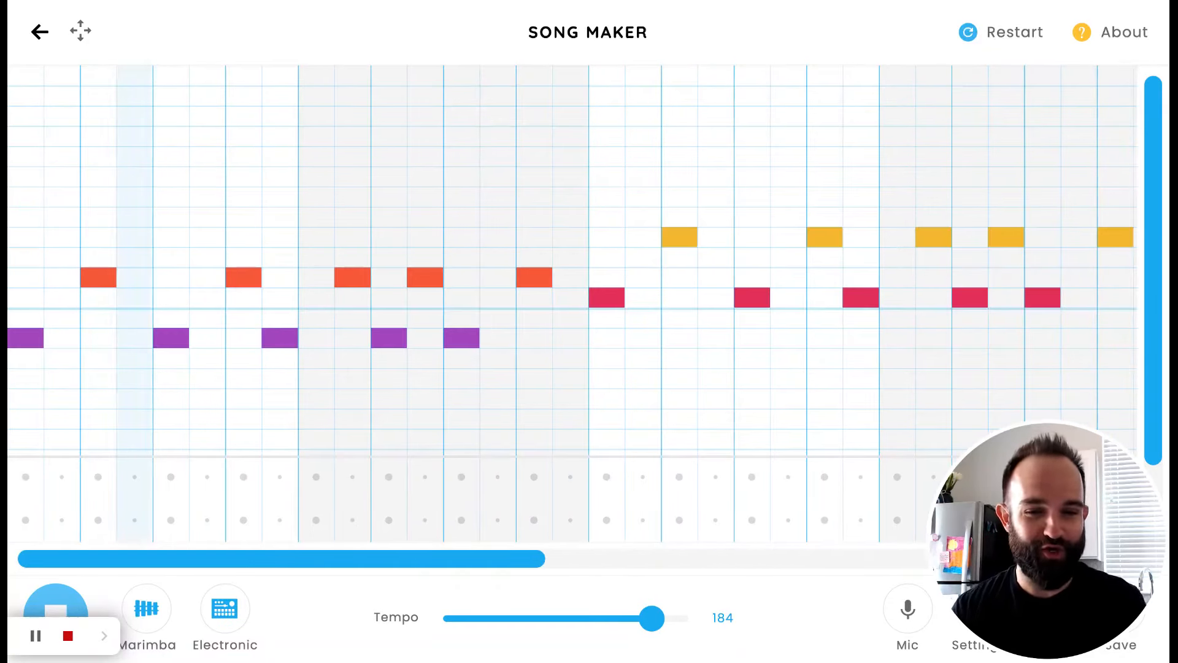
{"action": "key", "text": "space"}
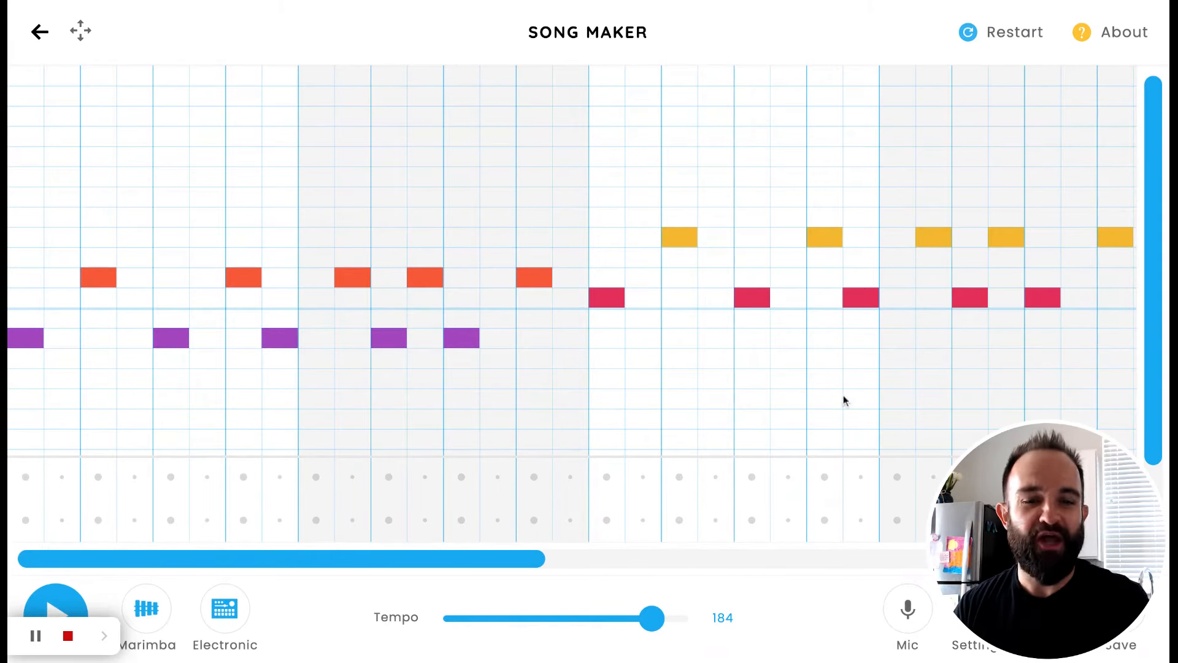
- Restart with an empty song and set its length to 8 bars and its scale to Chromatic
{"action": "left_click", "coordinate": [1009, 40]}
{"action": "left_click_drag", "start_coordinate": [1065, 517], "coordinate": [1065, 415]}
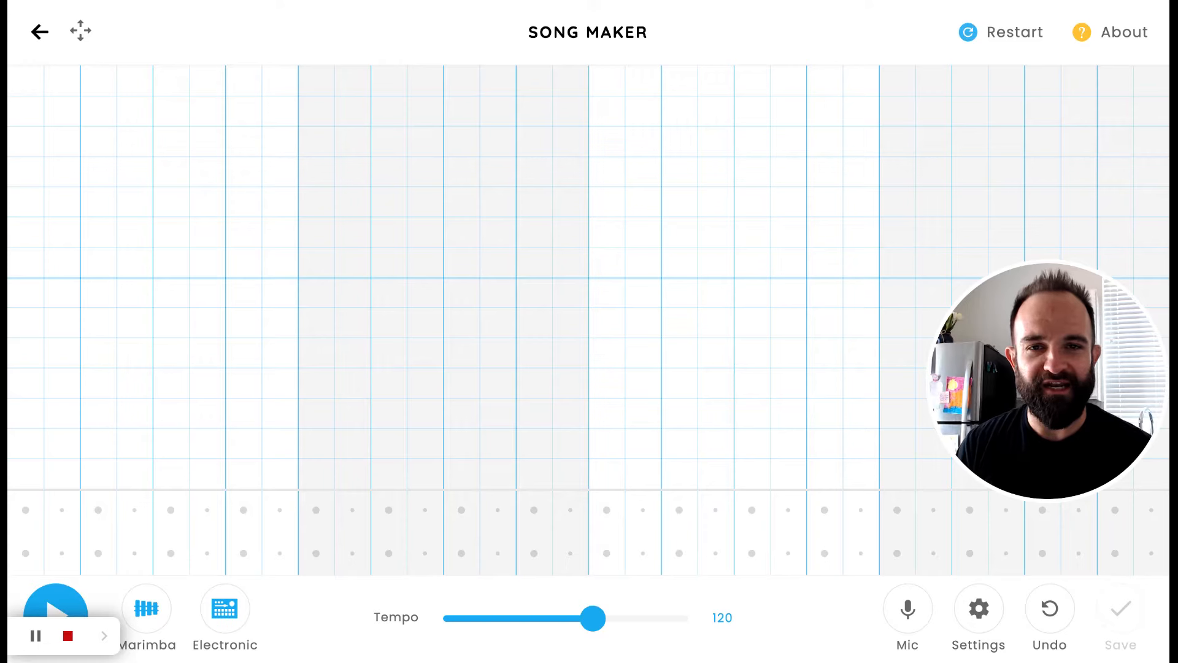
{"action": "left_click", "coordinate": [979, 609]}
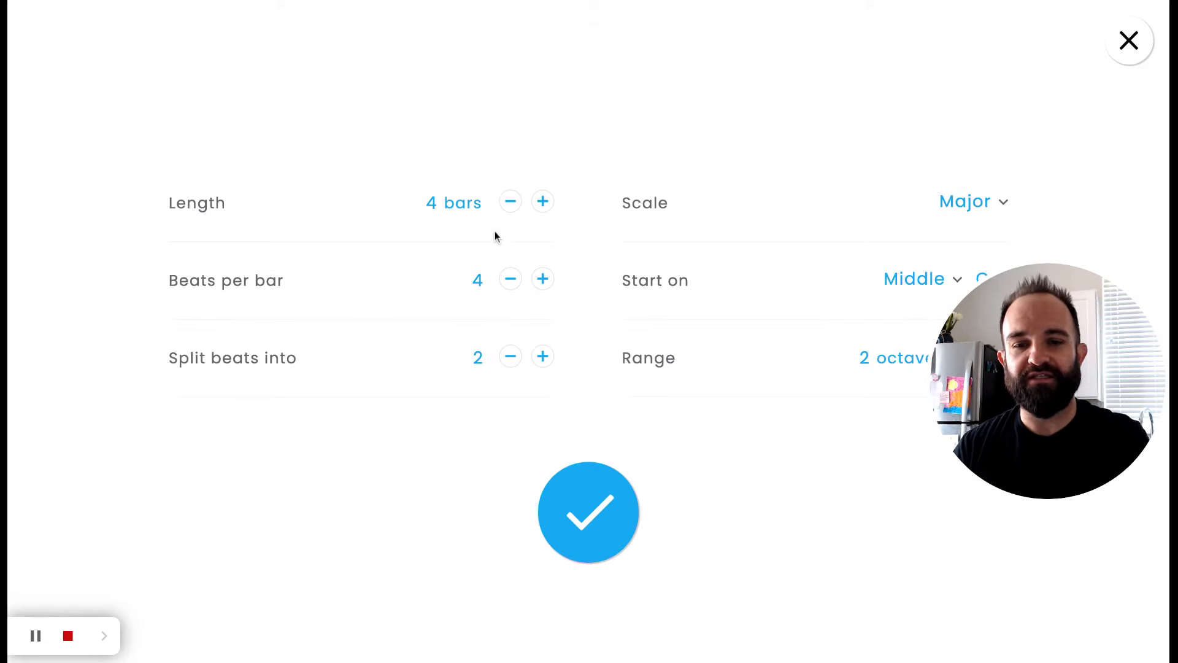
{"action": "left_click", "coordinate": [544, 205]}
{"action": "left_click", "coordinate": [543, 206]}
{"action": "left_click", "coordinate": [543, 206]}
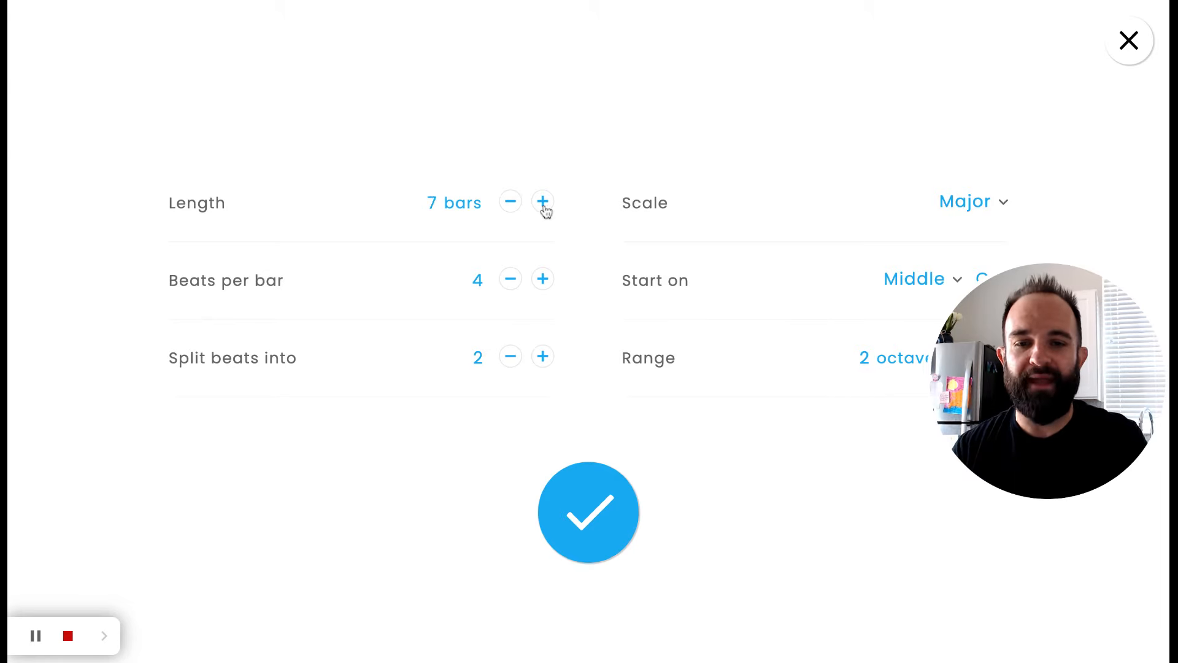
{"action": "left_click", "coordinate": [544, 206]}
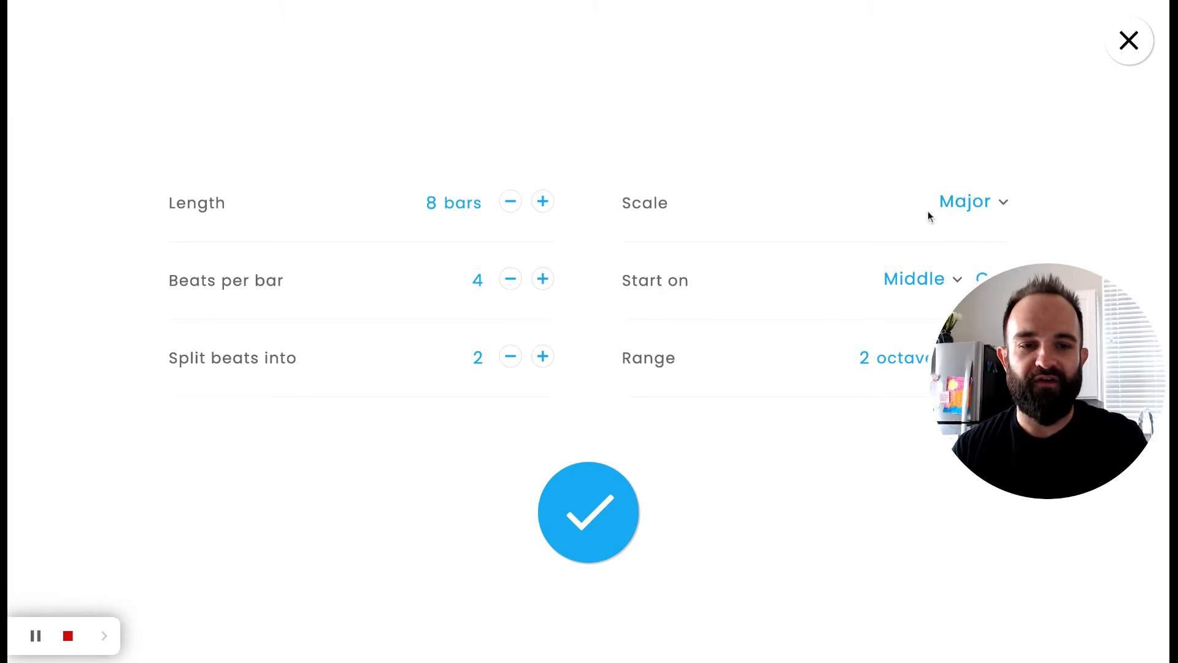
{"action": "left_click", "coordinate": [969, 205]}
{"action": "left_click", "coordinate": [982, 265]}
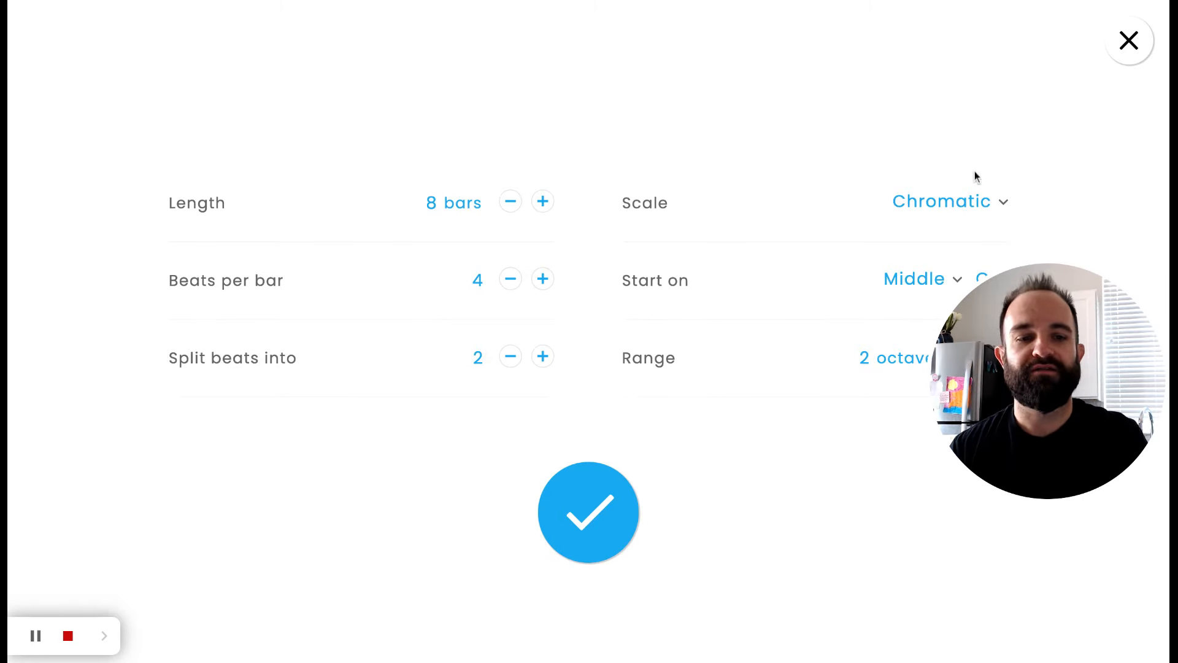
{"action": "left_click", "coordinate": [586, 520]}
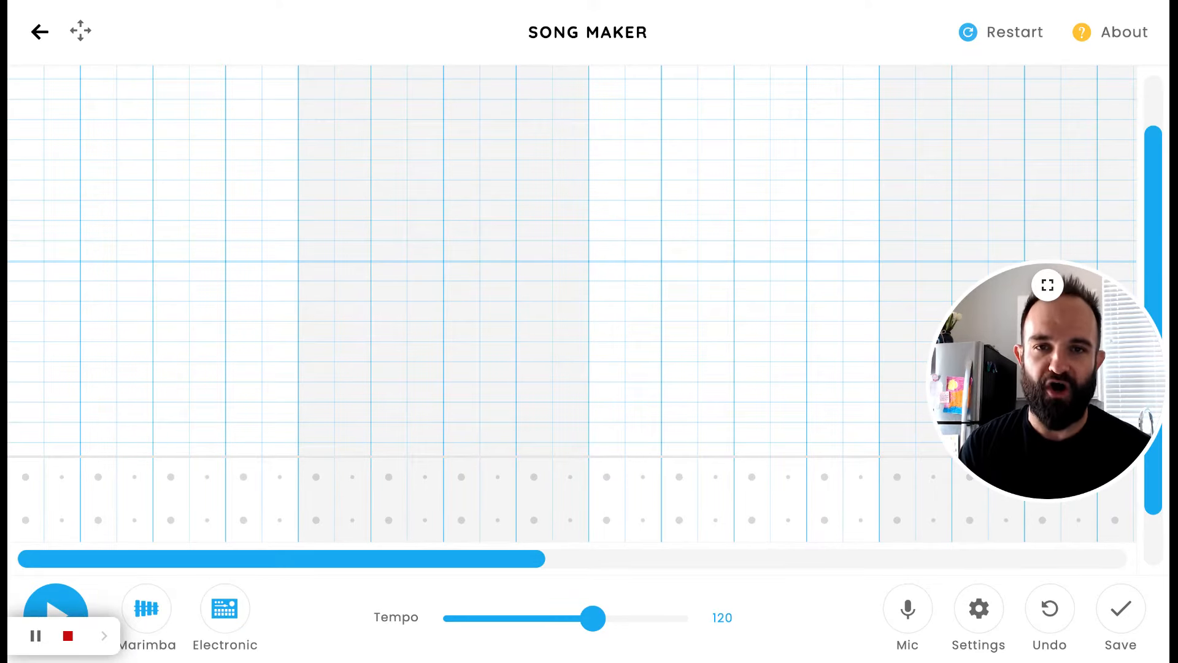
- Set the song's tempo to 184
{"action": "double_click", "coordinate": [720, 619]}
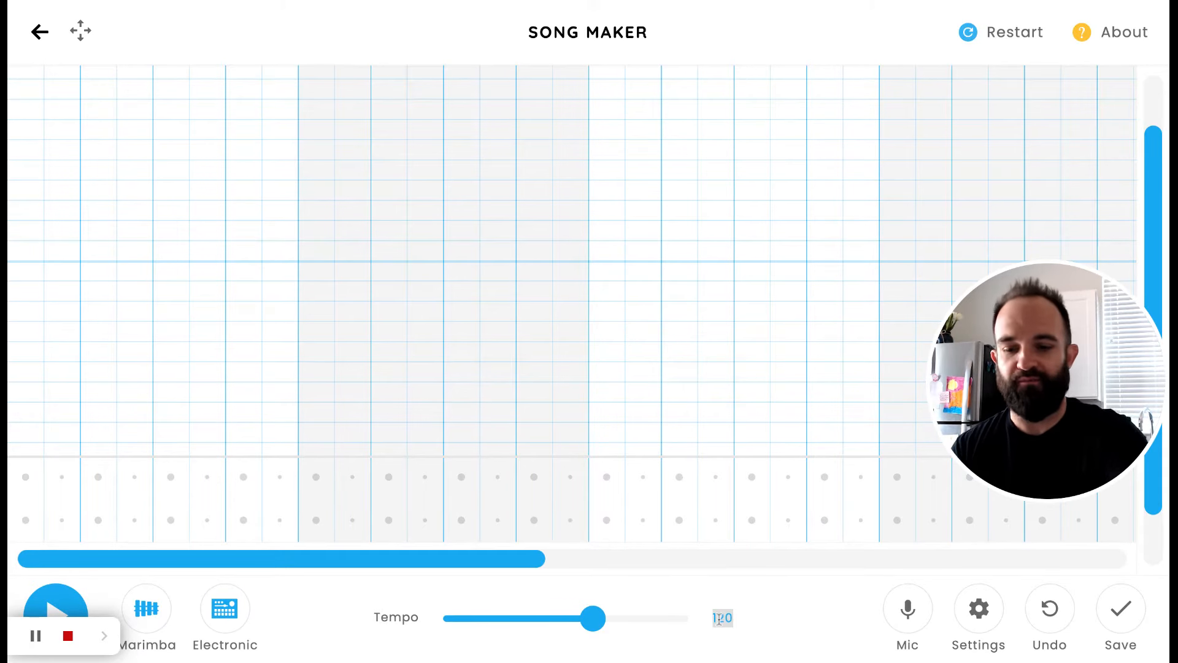
{"action": "type", "text": "184"}
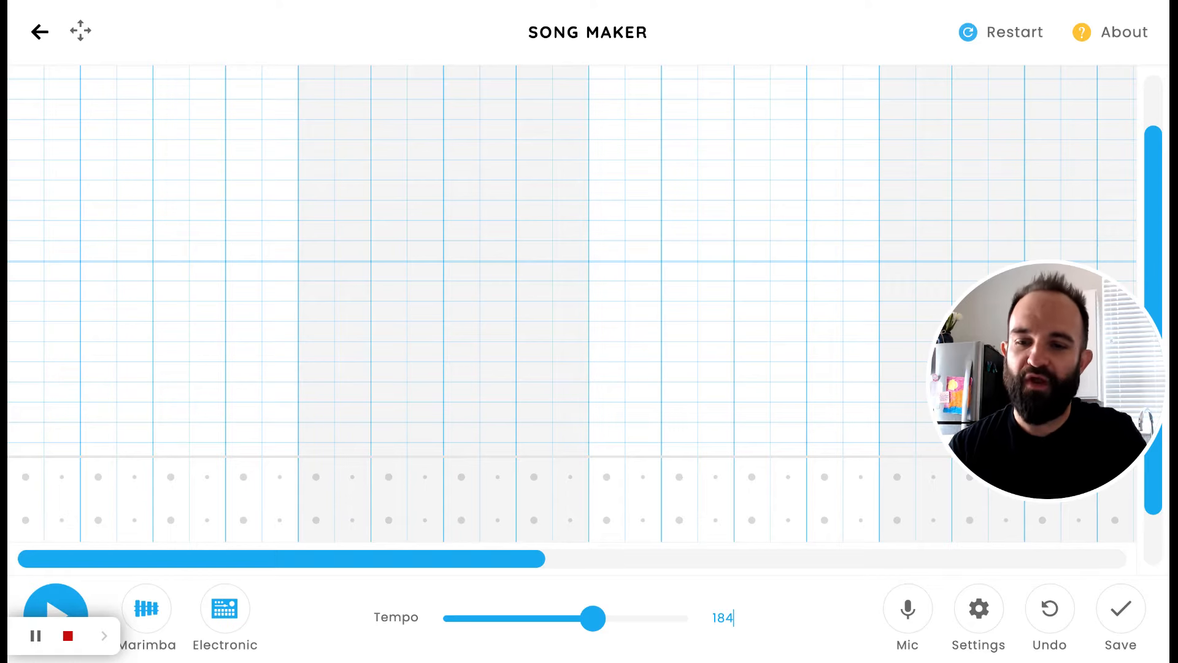
- Enter bar 1: second row below the octave line at columns 1, 5, 8, second row above at 3, 7; play it back
{"action": "scroll", "coordinate": [1152, 187], "scroll_direction": "down", "scroll_amount": 2}
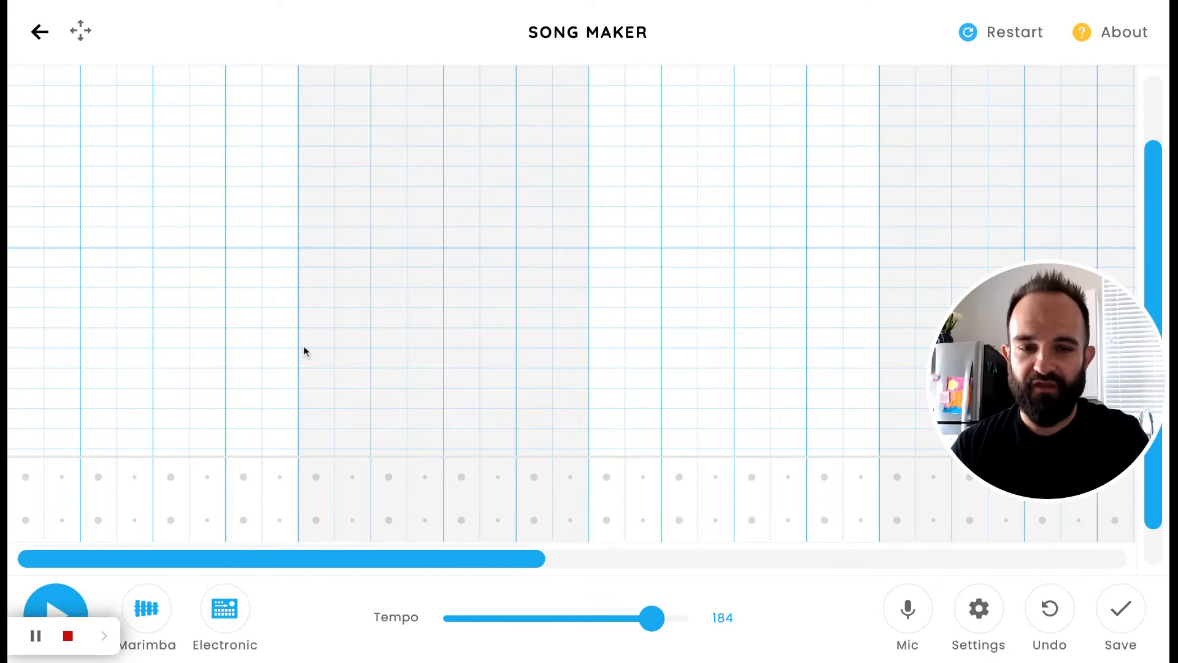
{"action": "left_click", "coordinate": [26, 283]}
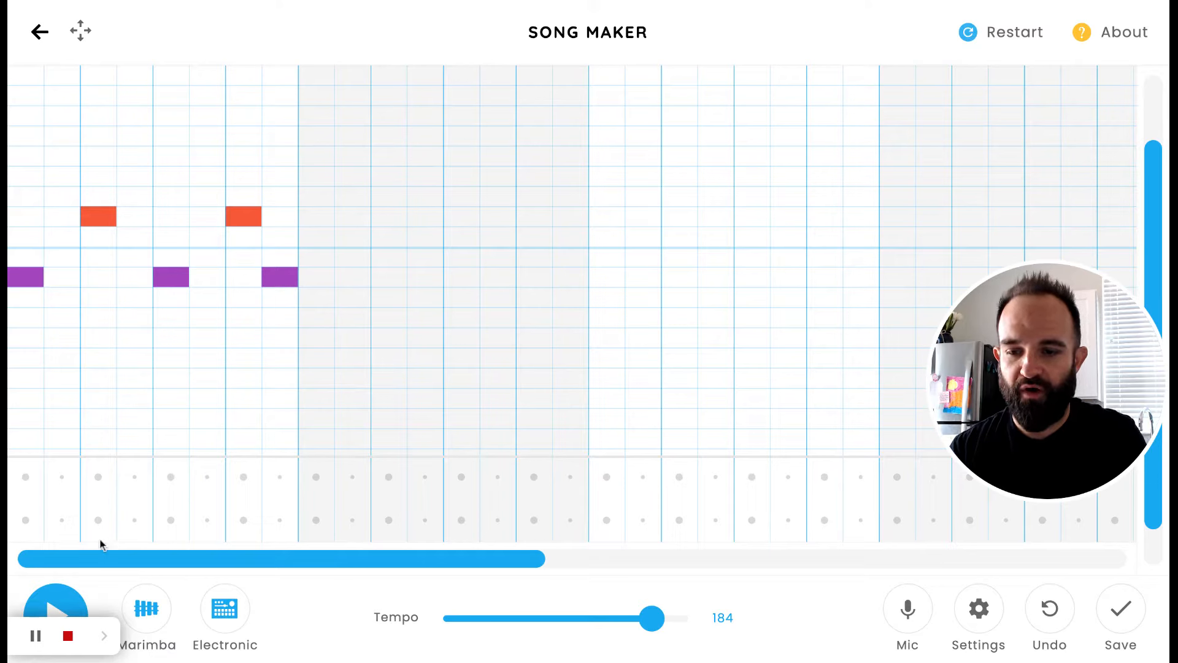
{"action": "left_click", "coordinate": [52, 603]}
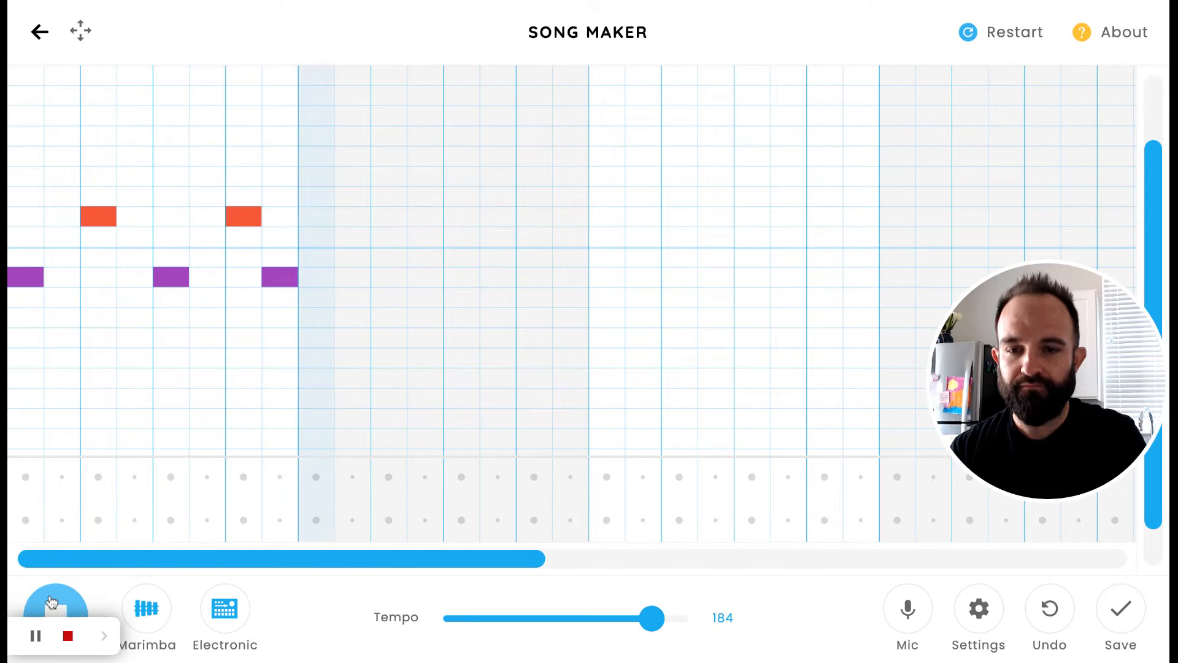
{"action": "left_click", "coordinate": [52, 602]}
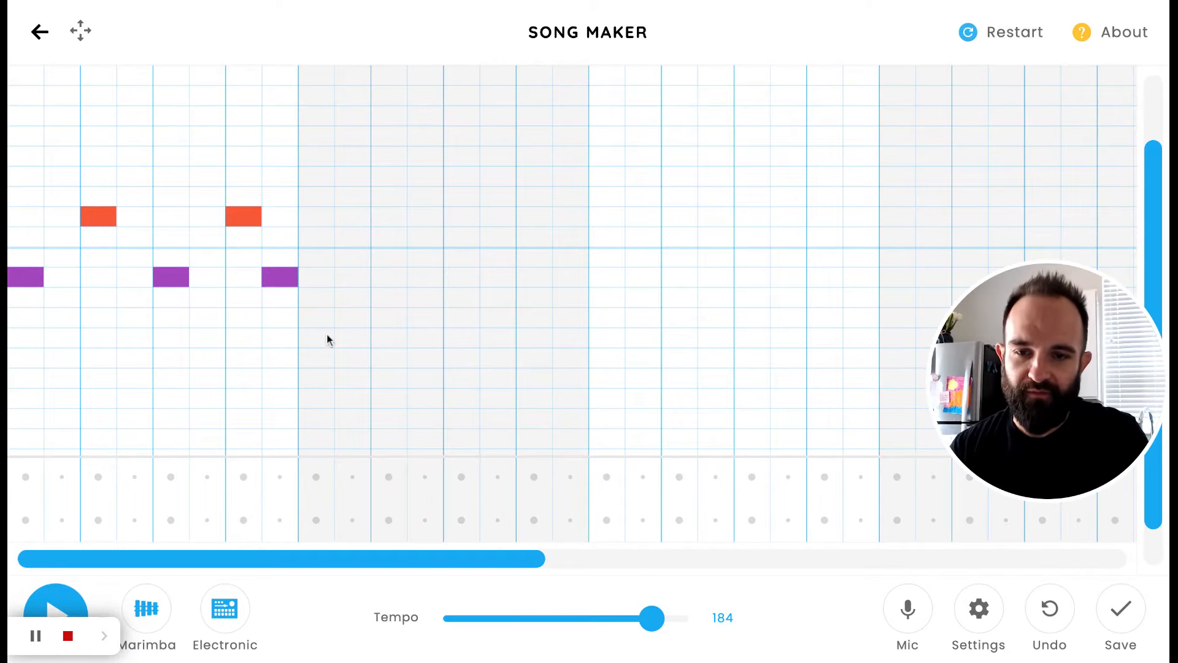
- Add bar 2 notes in the same two rows: upper row at columns 2, 4 and 7, lower row at columns 3 and 5
{"action": "left_click", "coordinate": [351, 218]}
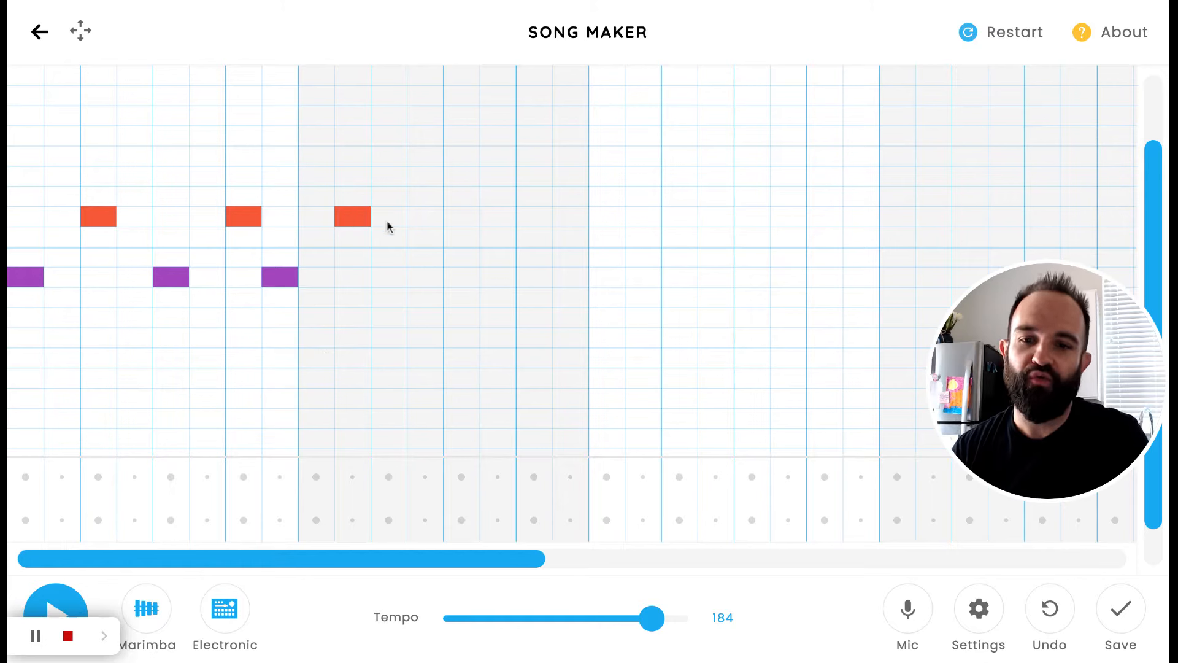
{"action": "left_click", "coordinate": [392, 278]}
{"action": "left_click", "coordinate": [423, 219]}
{"action": "left_click", "coordinate": [453, 279]}
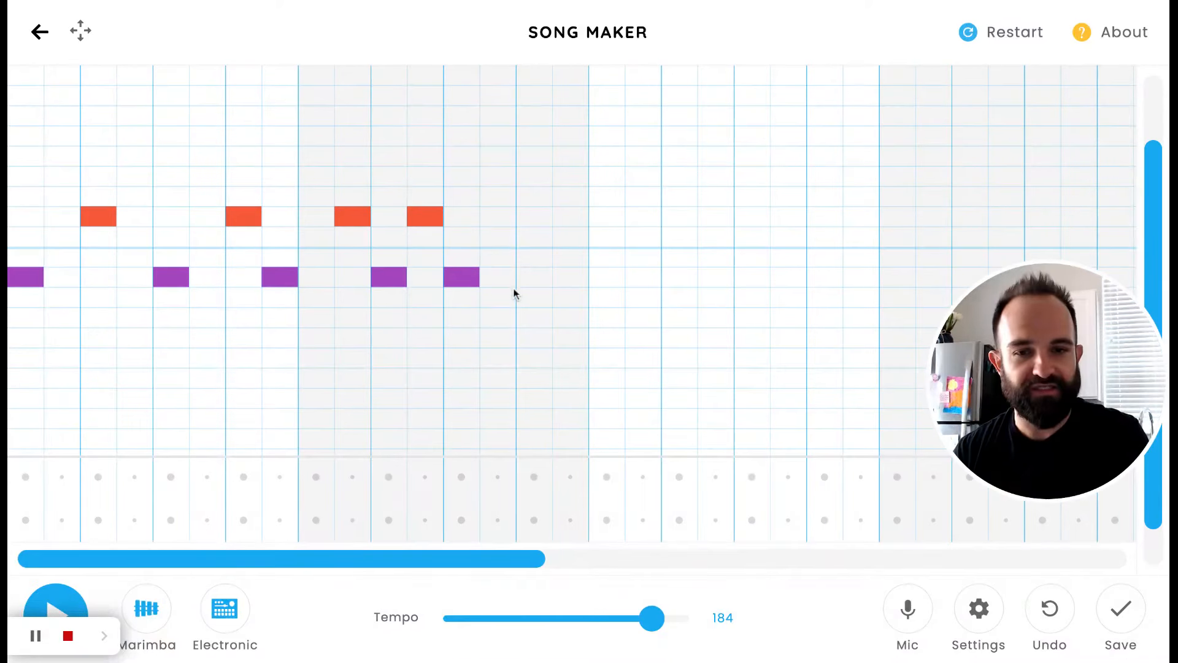
{"action": "left_click", "coordinate": [534, 218]}
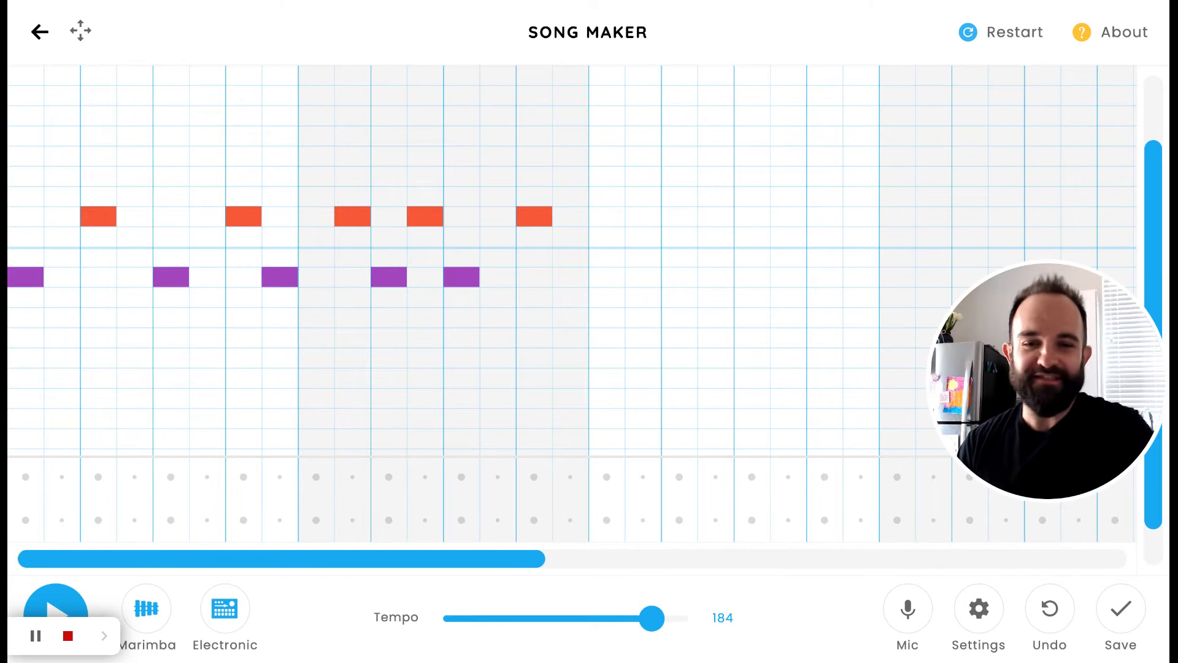
- Play back the two-bar riff, stop it and return to the start of the song
{"action": "left_click", "coordinate": [60, 600]}
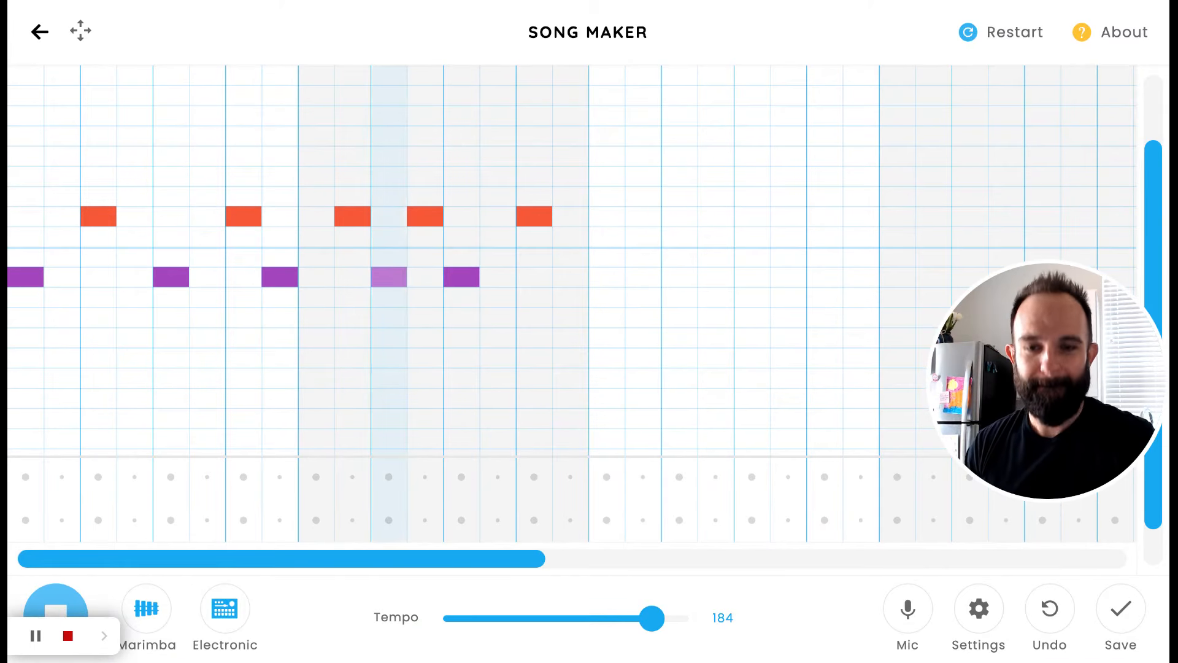
{"action": "left_click", "coordinate": [60, 600]}
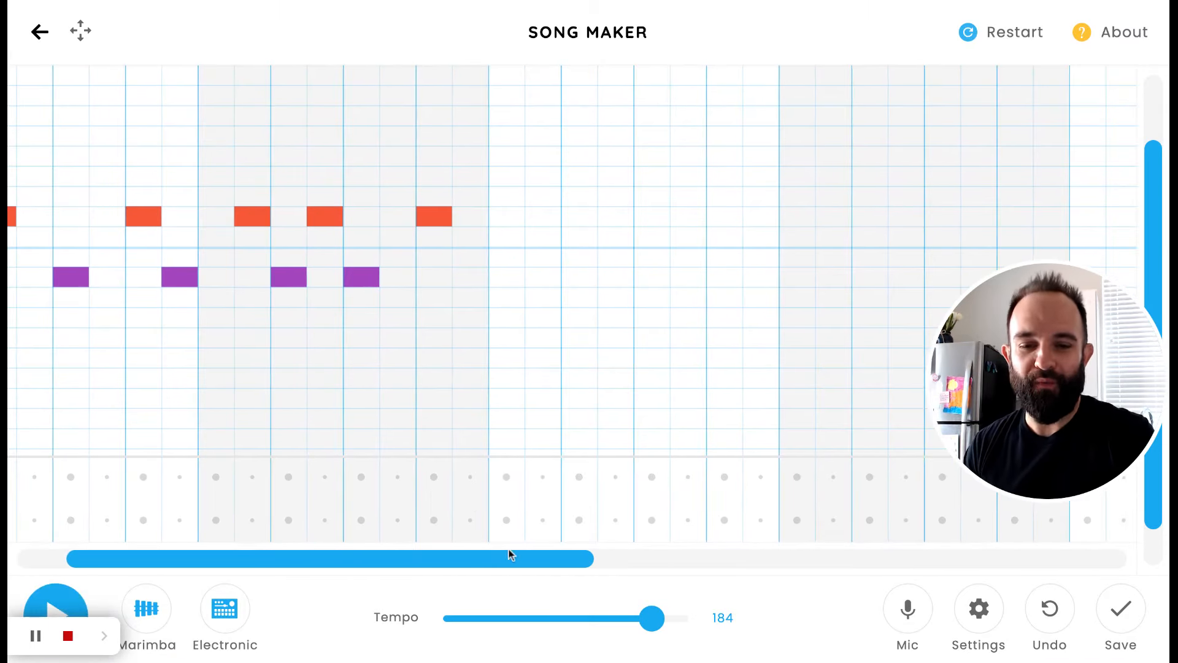
{"action": "left_click_drag", "start_coordinate": [517, 566], "coordinate": [332, 545]}
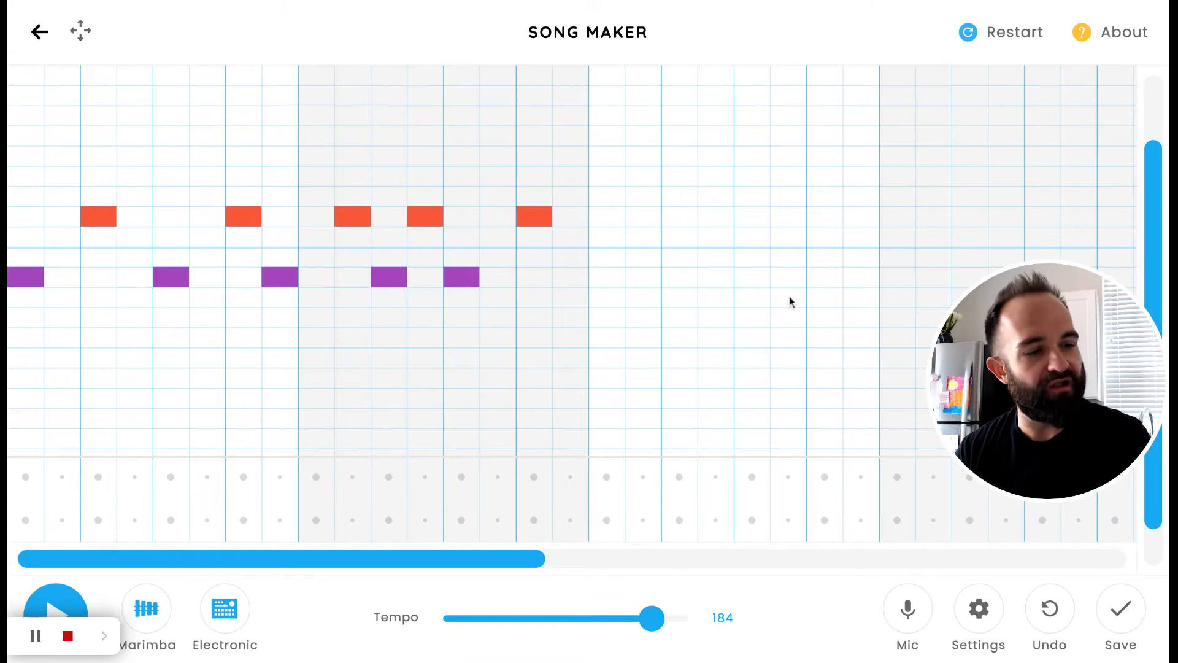
- Repeat the bar 1 rhythm in bar 3: first row above the octave line at columns 1, 5, 8, fourth row above at 3, 7
{"action": "scroll", "coordinate": [485, 565], "scroll_direction": "right", "scroll_amount": 5}
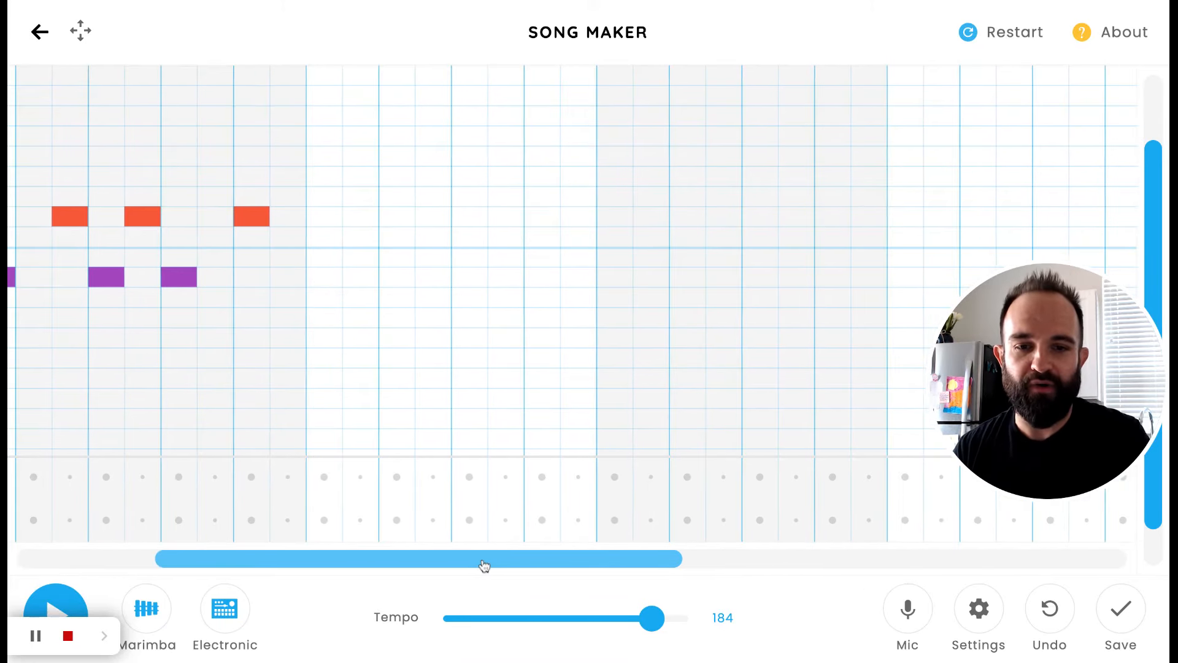
{"action": "scroll", "coordinate": [430, 559], "scroll_direction": "left", "scroll_amount": 5}
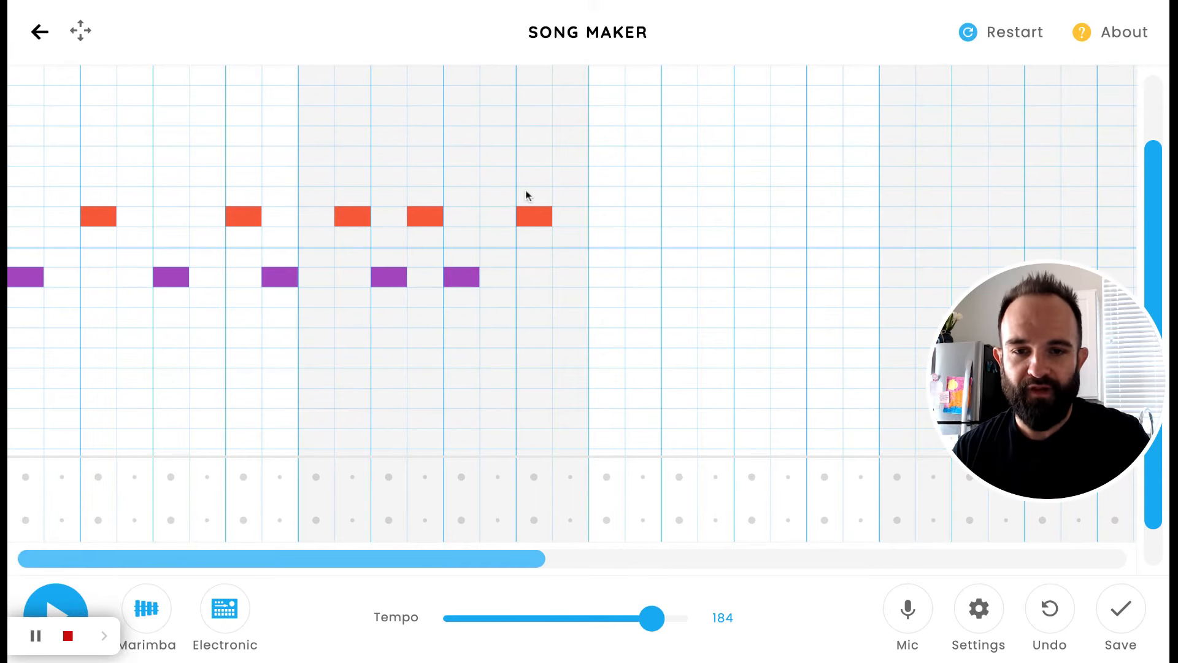
{"action": "left_click", "coordinate": [611, 244]}
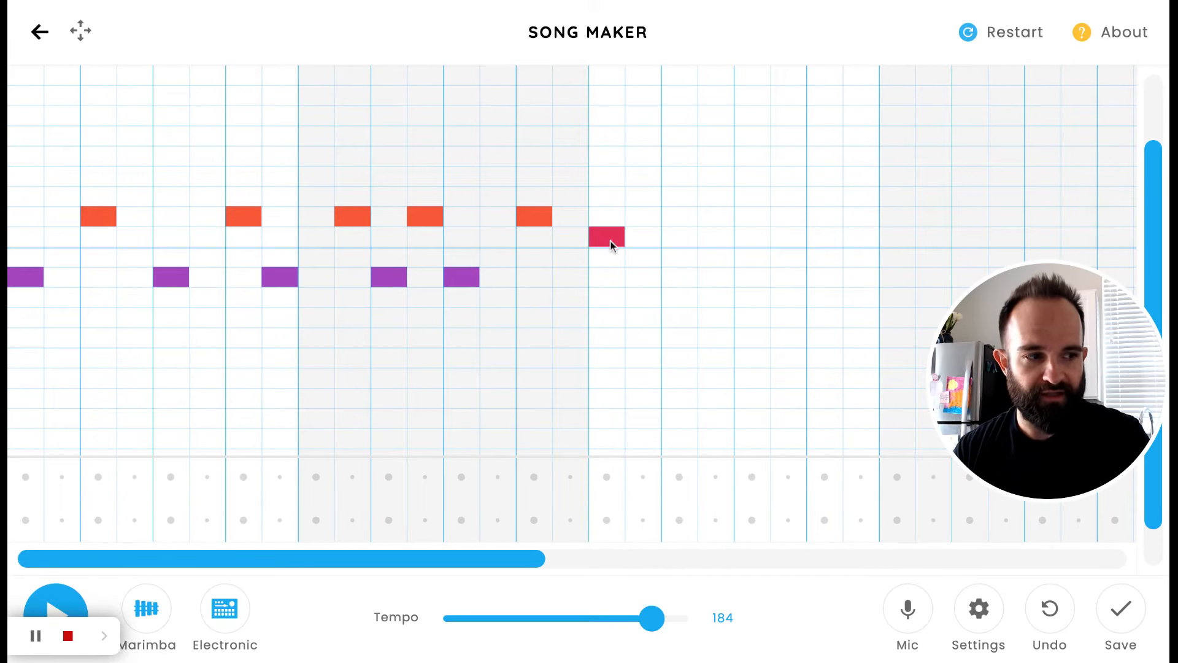
{"action": "left_click", "coordinate": [674, 177]}
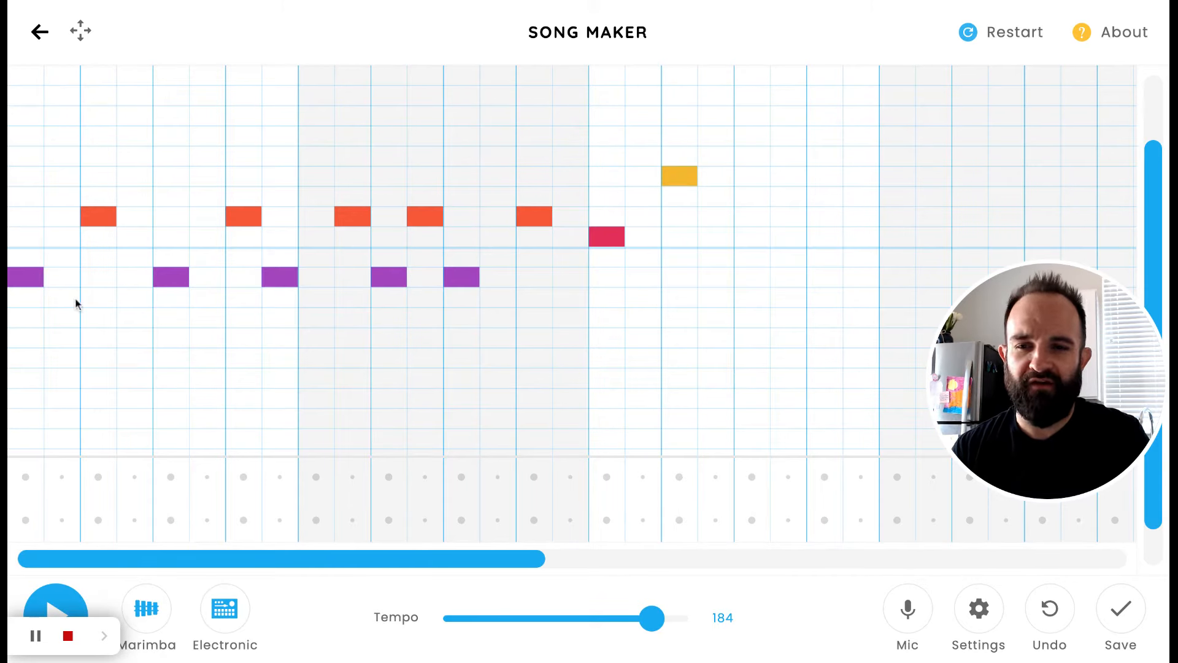
{"action": "left_click", "coordinate": [749, 239]}
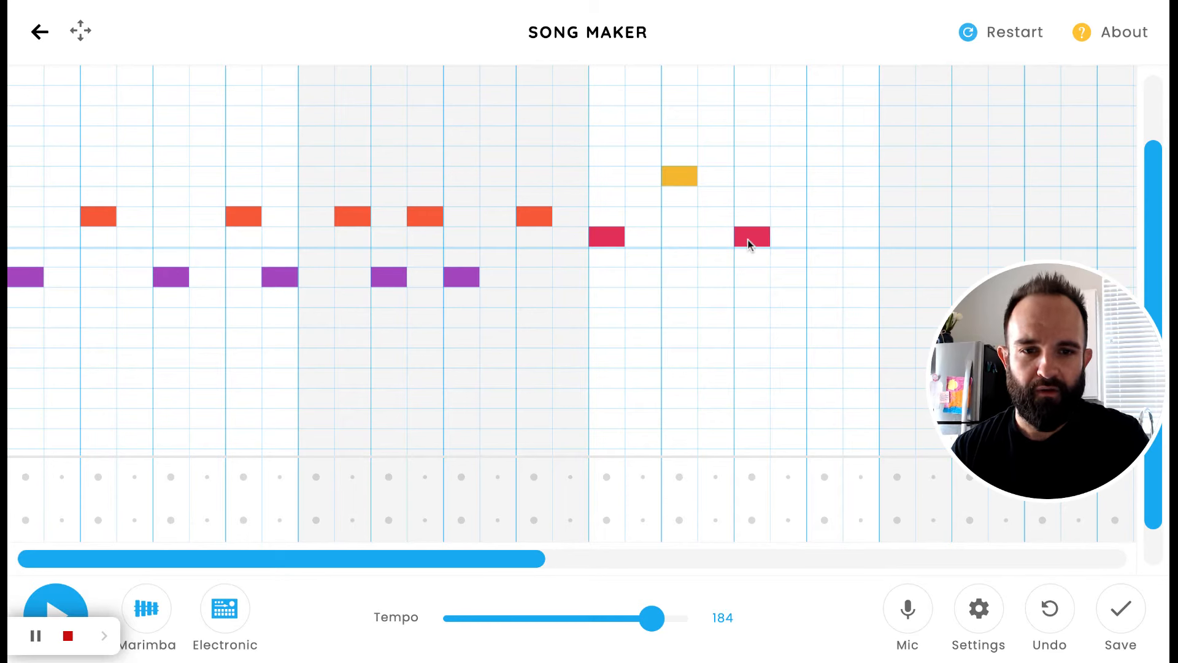
{"action": "left_click", "coordinate": [823, 176]}
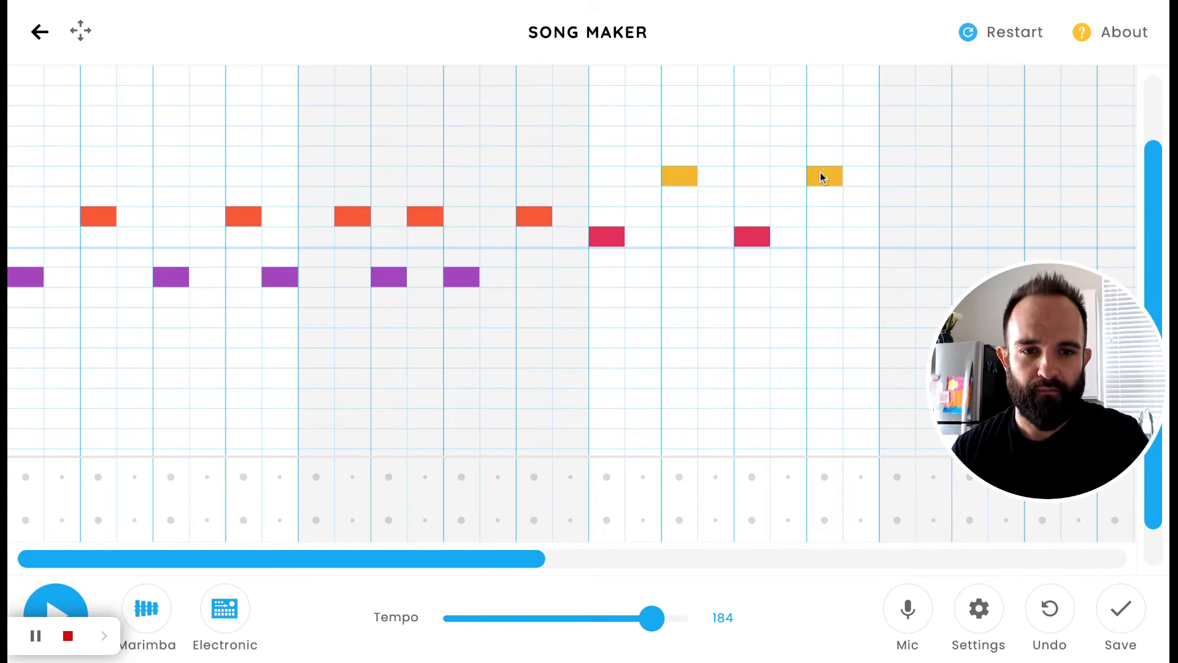
{"action": "left_click", "coordinate": [860, 238]}
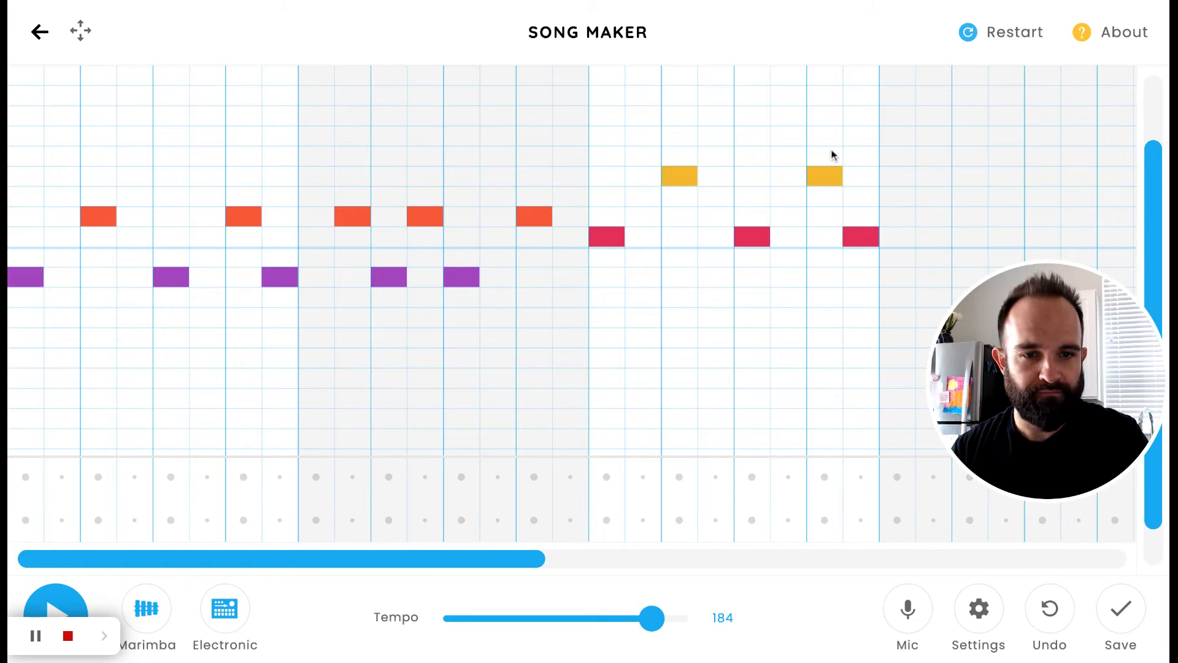
- Add bar 4 notes in the bar 3 rows: upper row at columns 2, 4 and 7, lower row at columns 3 and 5
{"action": "left_click", "coordinate": [930, 179]}
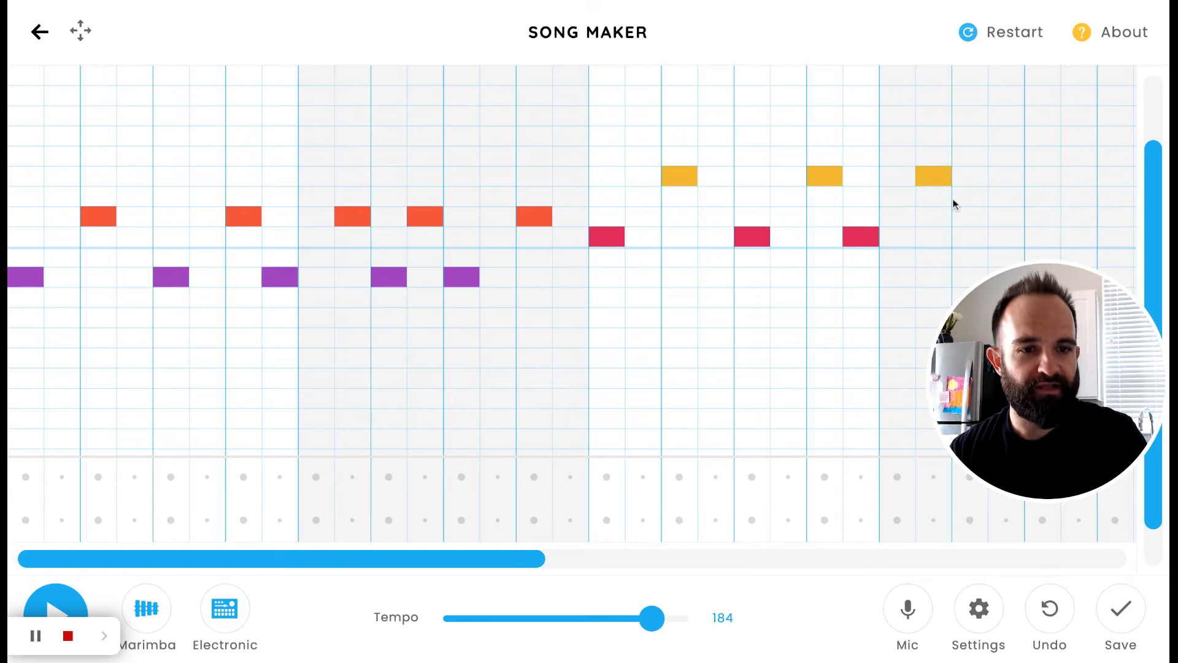
{"action": "left_click", "coordinate": [976, 240]}
{"action": "left_click", "coordinate": [1005, 179]}
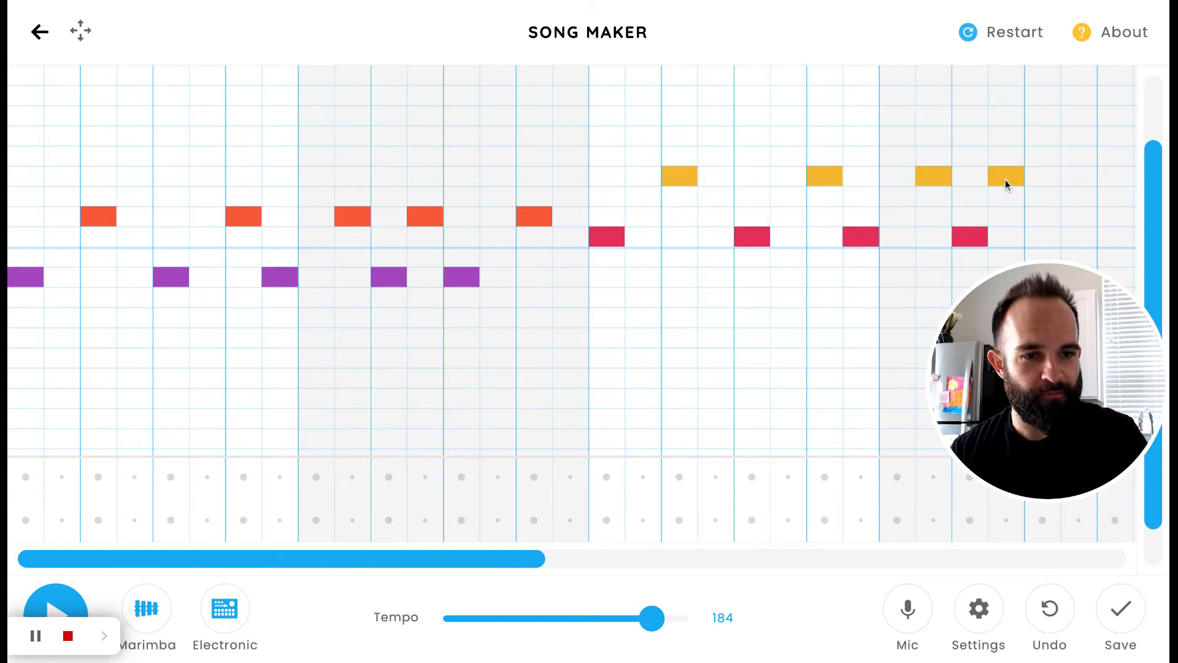
{"action": "left_click", "coordinate": [1041, 239]}
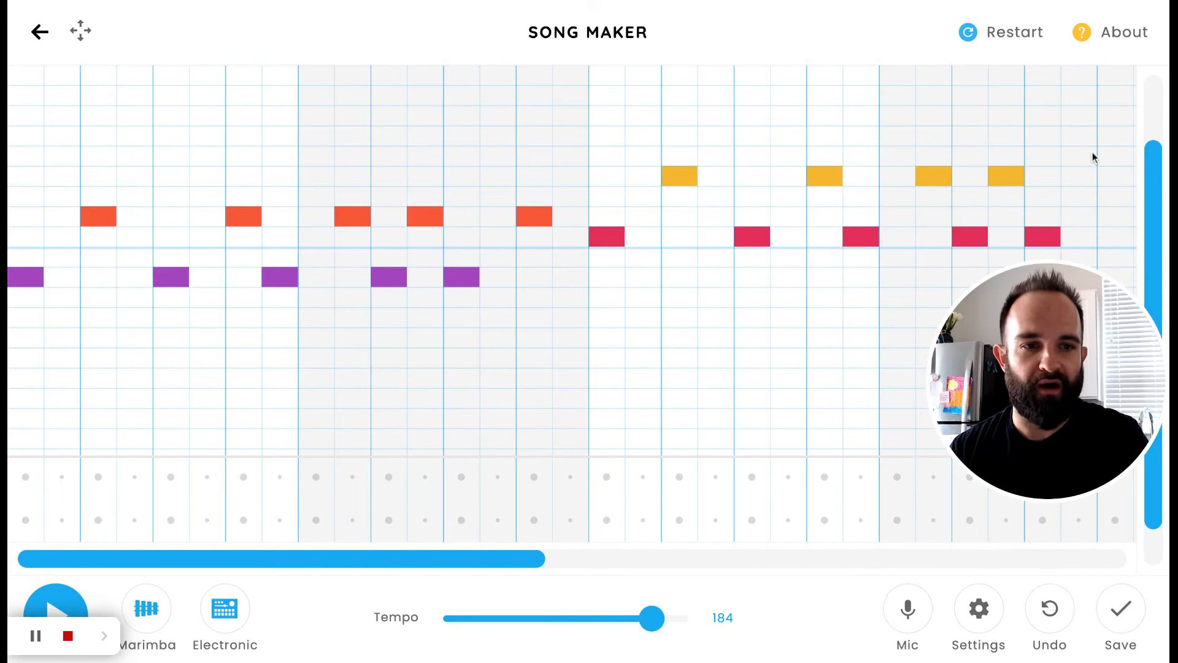
{"action": "left_click", "coordinate": [1114, 178]}
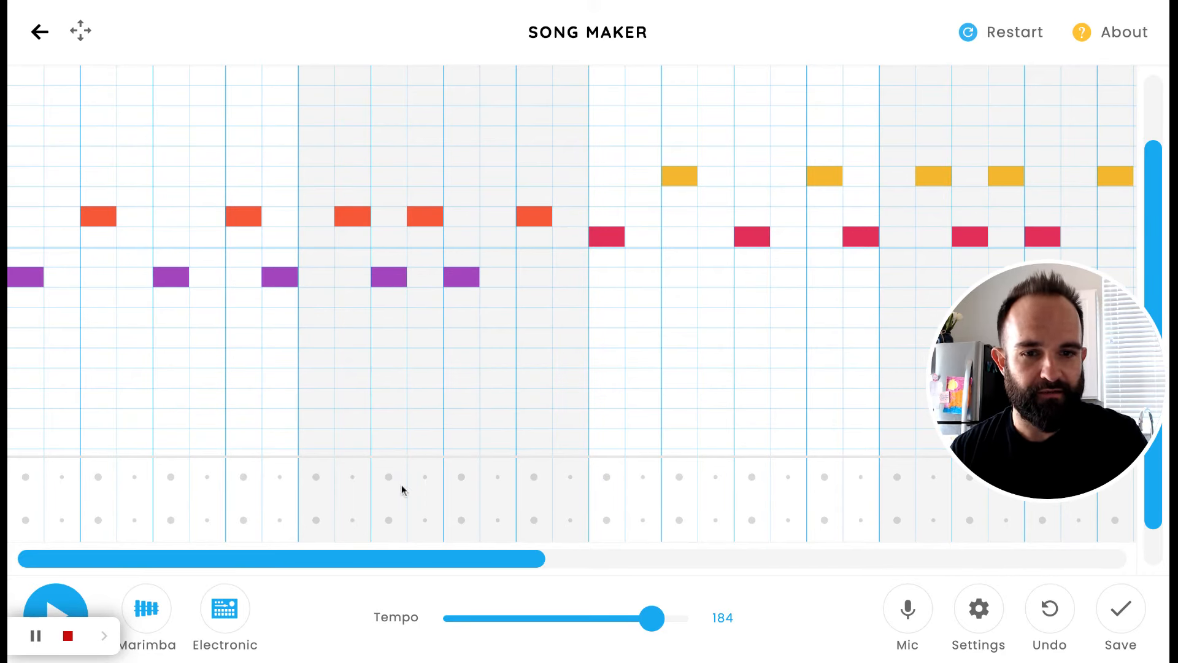
- Play back the four-bar riff and stop the playback
{"action": "scroll", "coordinate": [384, 556], "scroll_direction": "right", "scroll_amount": 3}
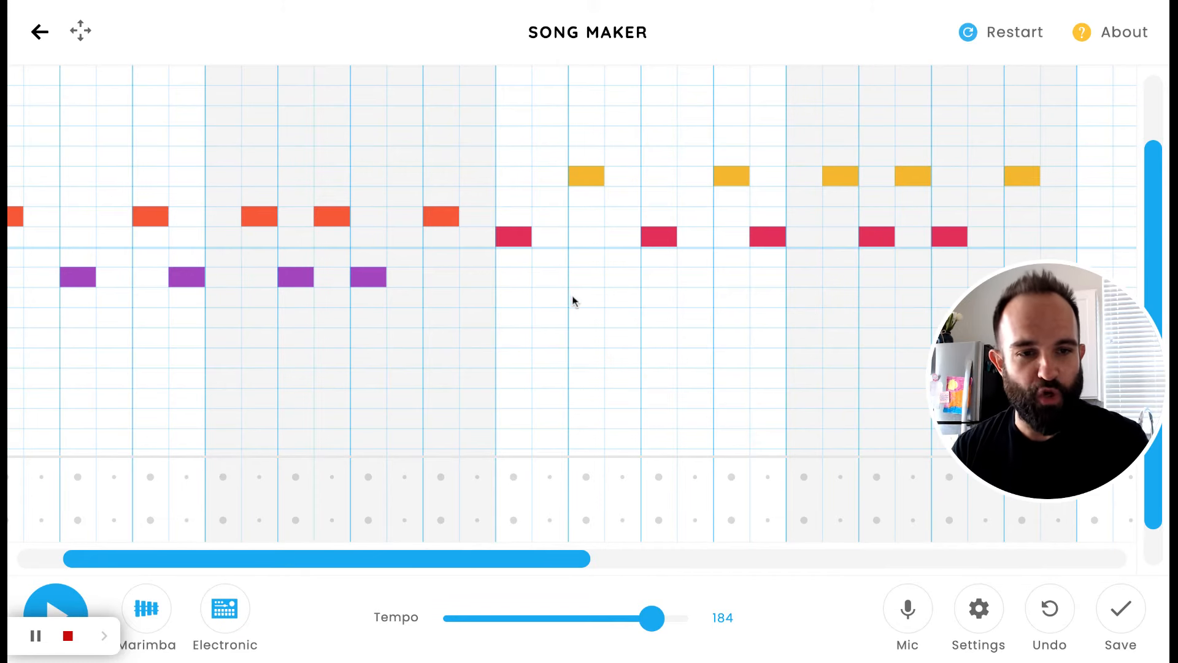
{"action": "left_click", "coordinate": [55, 608]}
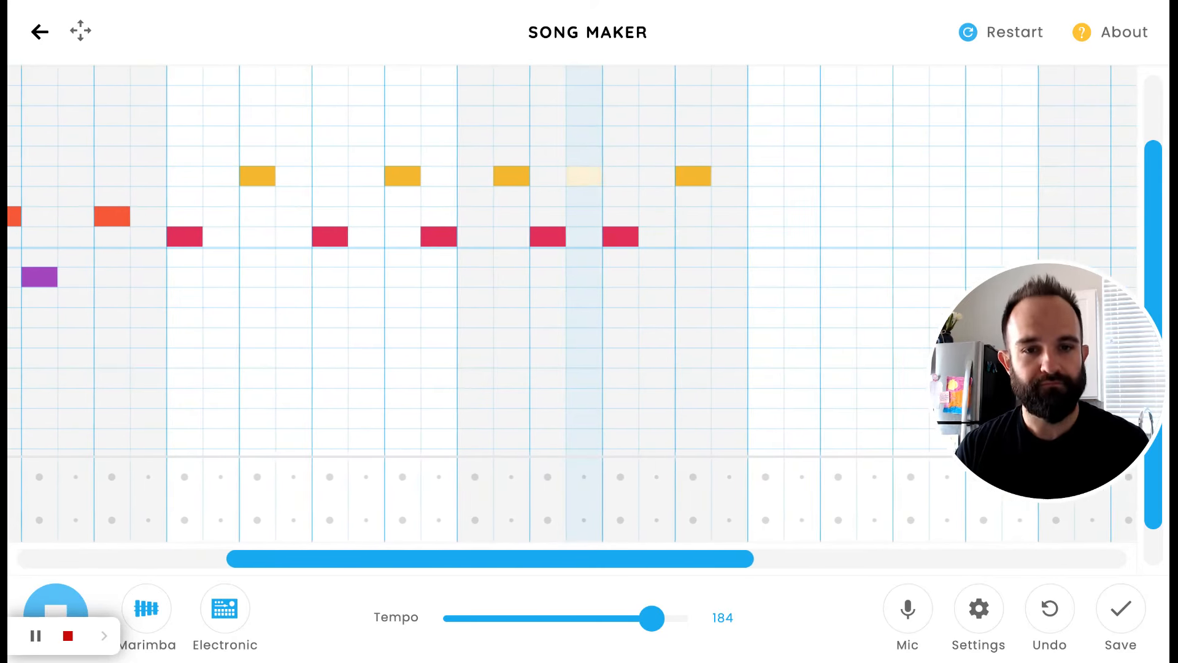
{"action": "left_click", "coordinate": [56, 603]}
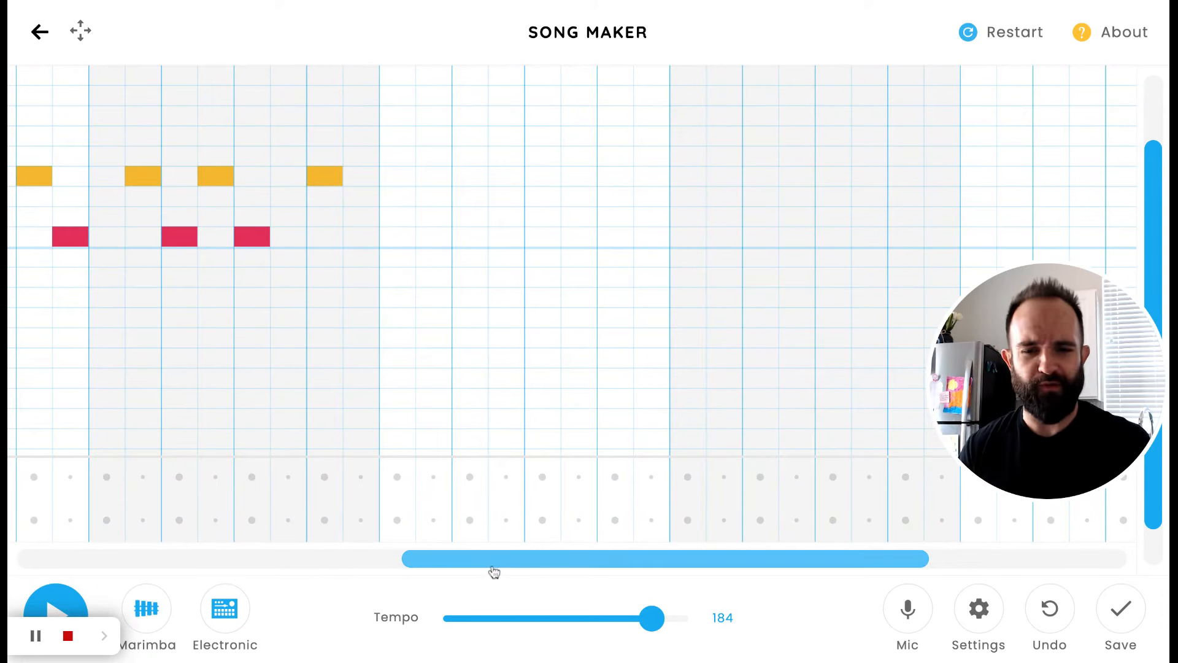
- Add notes above the octave line: bar 5 column 1 row 6, column 7 row 9; bar 6 column 3 row 11, column 7 row 4
{"action": "scroll", "coordinate": [1161, 263], "scroll_direction": "up", "scroll_amount": 2}
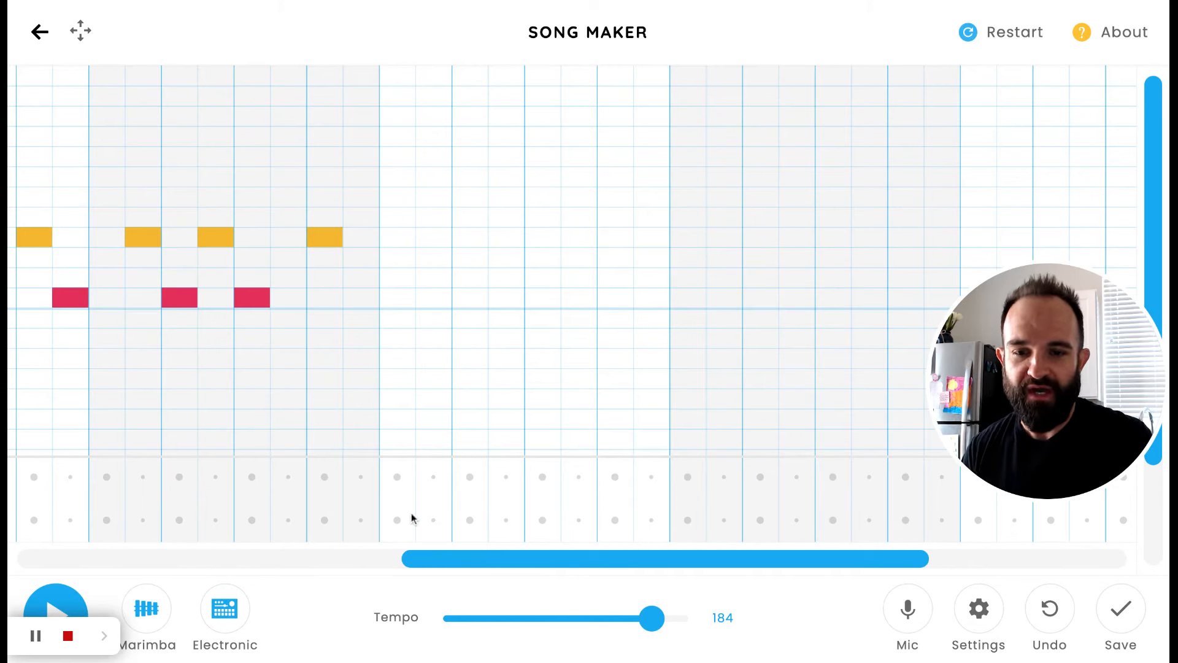
{"action": "left_click", "coordinate": [397, 199]}
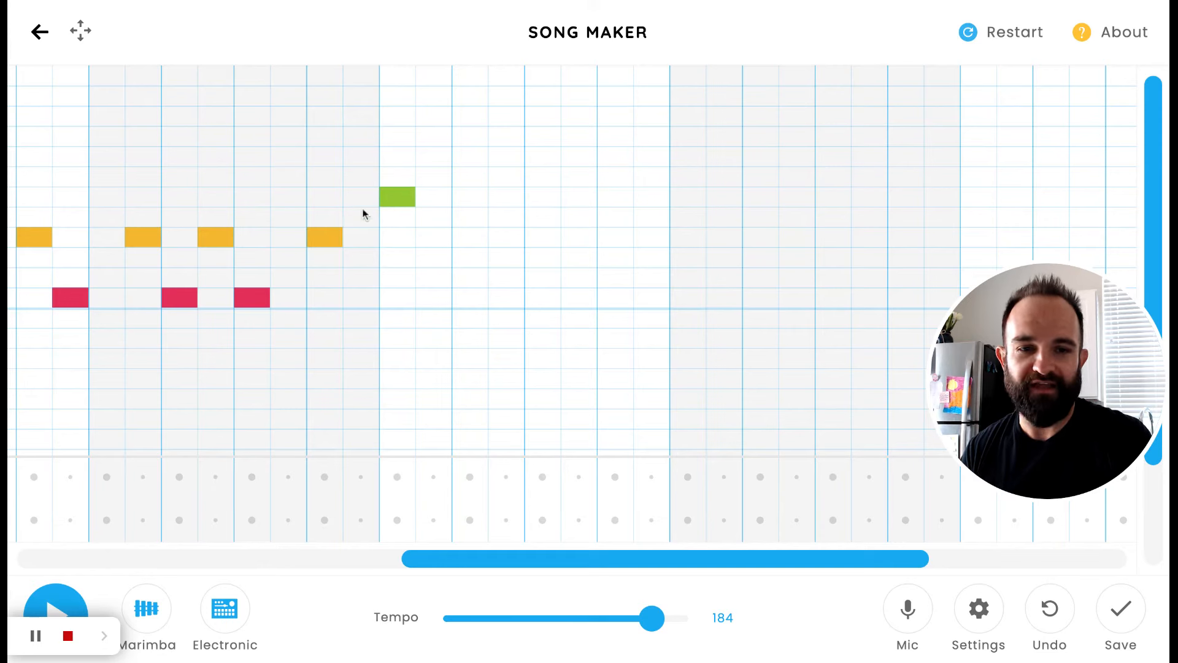
{"action": "left_click", "coordinate": [615, 135]}
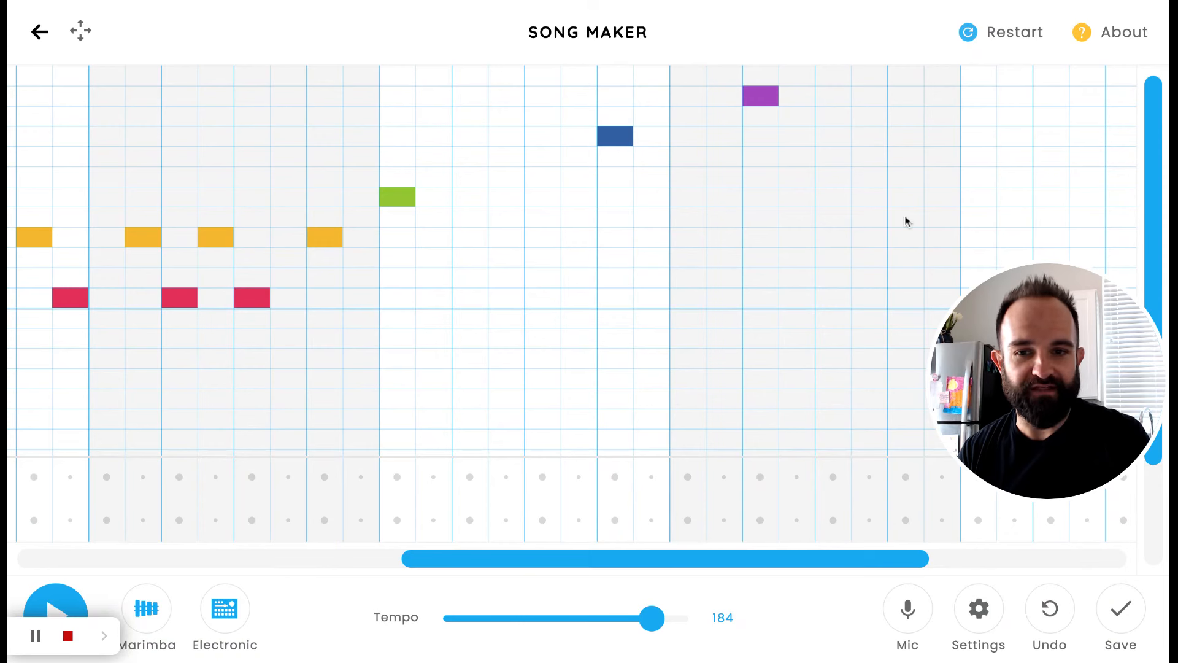
{"action": "left_click", "coordinate": [909, 239]}
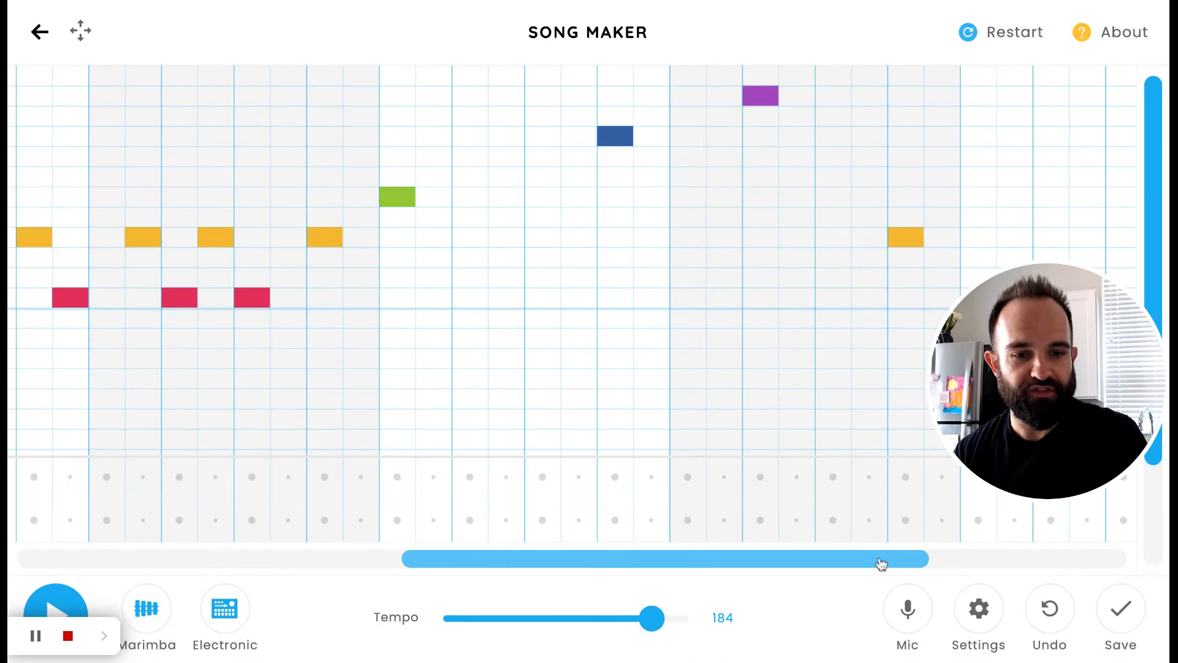
- Add bar 7 notes at column 2 in the second row above the octave line and column 3 in the second row below it
{"action": "scroll", "coordinate": [881, 562], "scroll_direction": "right", "scroll_amount": 3}
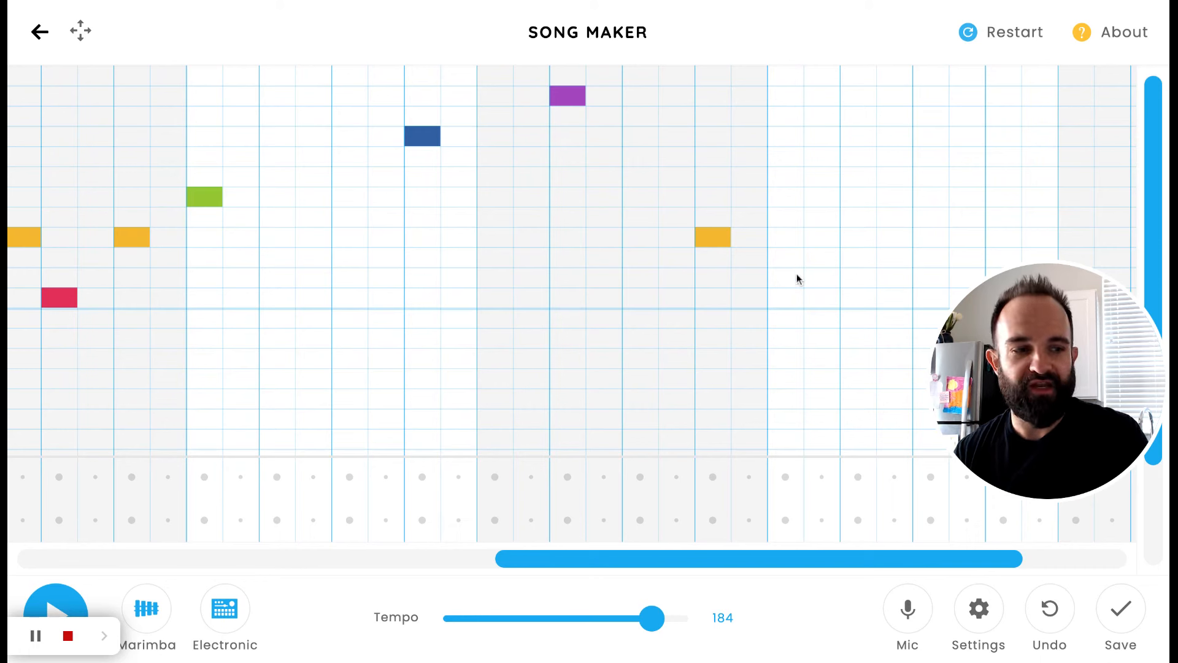
{"action": "left_click", "coordinate": [825, 278]}
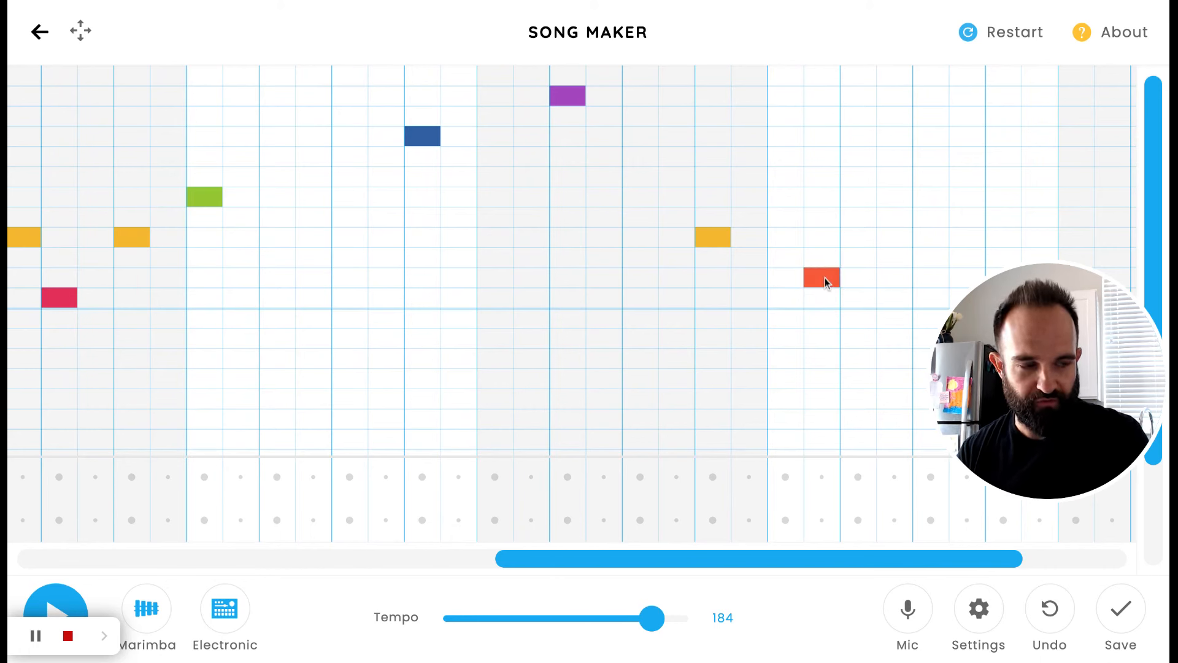
{"action": "left_click", "coordinate": [865, 360]}
{"action": "left_click", "coordinate": [866, 360]}
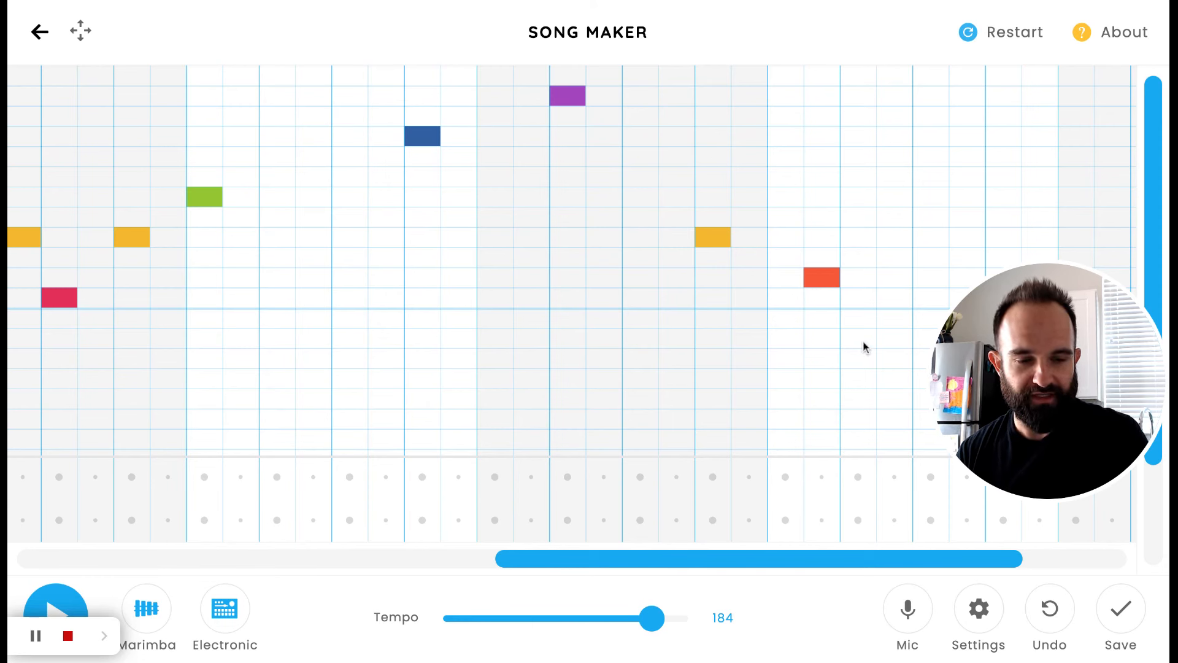
{"action": "left_click", "coordinate": [863, 340]}
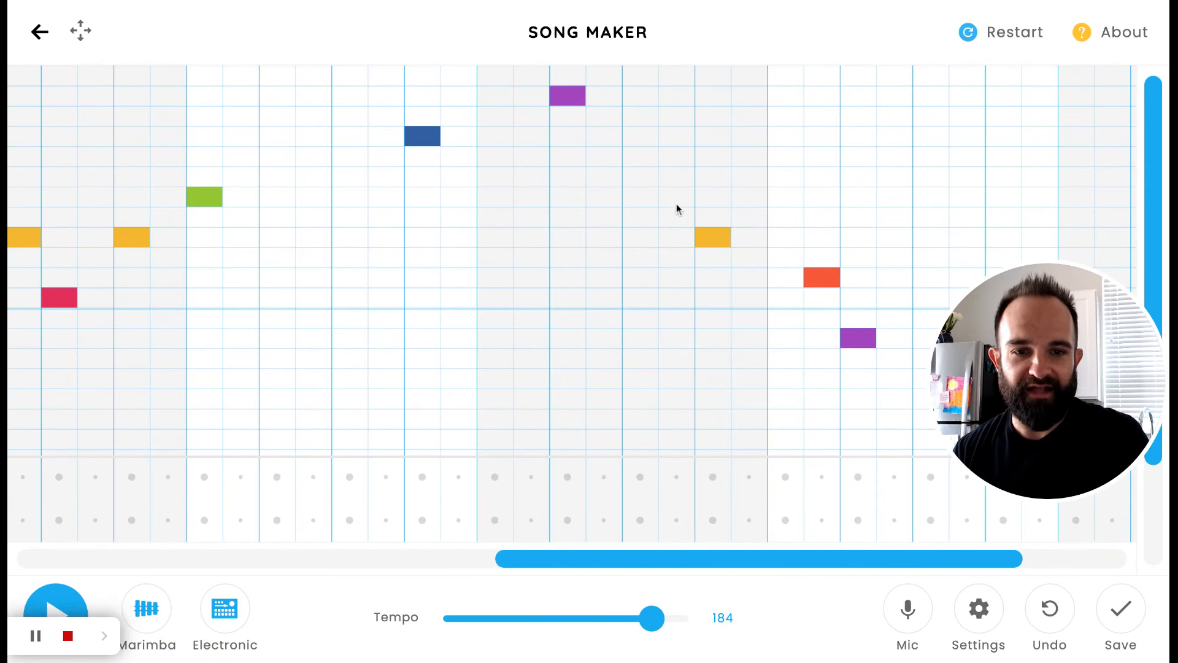
- Play back the riff through the new notes in bars 5 to 7 and stop the playback
{"action": "left_click", "coordinate": [68, 603]}
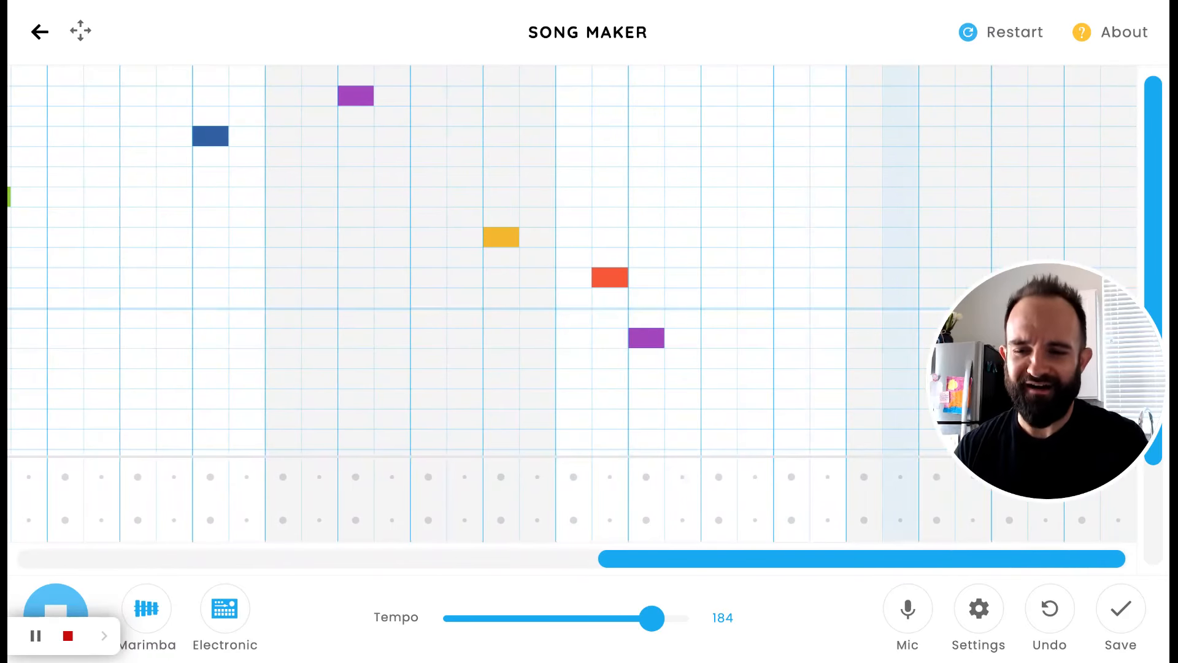
{"action": "key", "text": "space"}
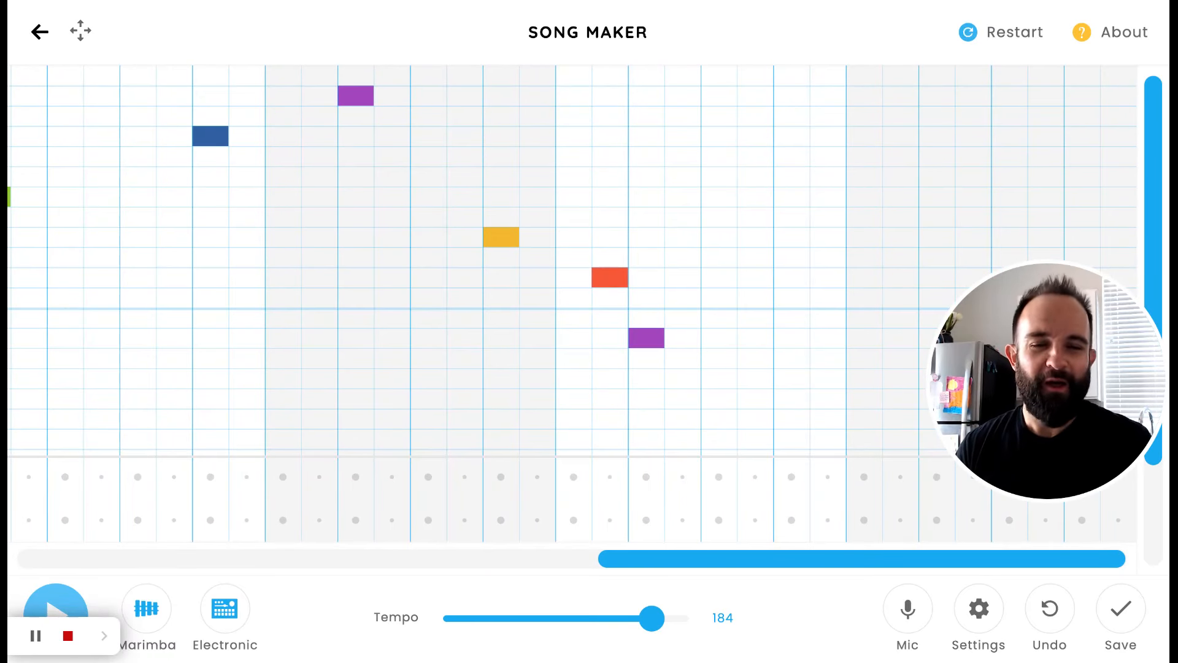